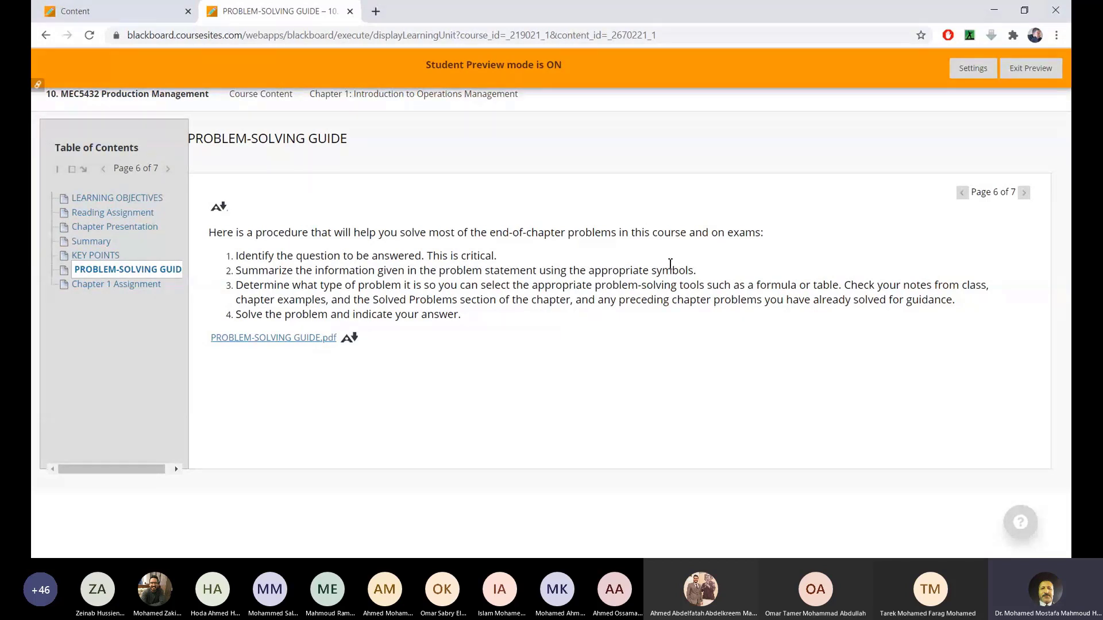
# Open PROBLEM-SOLVING GUIDE.pdf, review its worked examples and problem-solving template, and close the document.
pyautogui.click(309, 343)
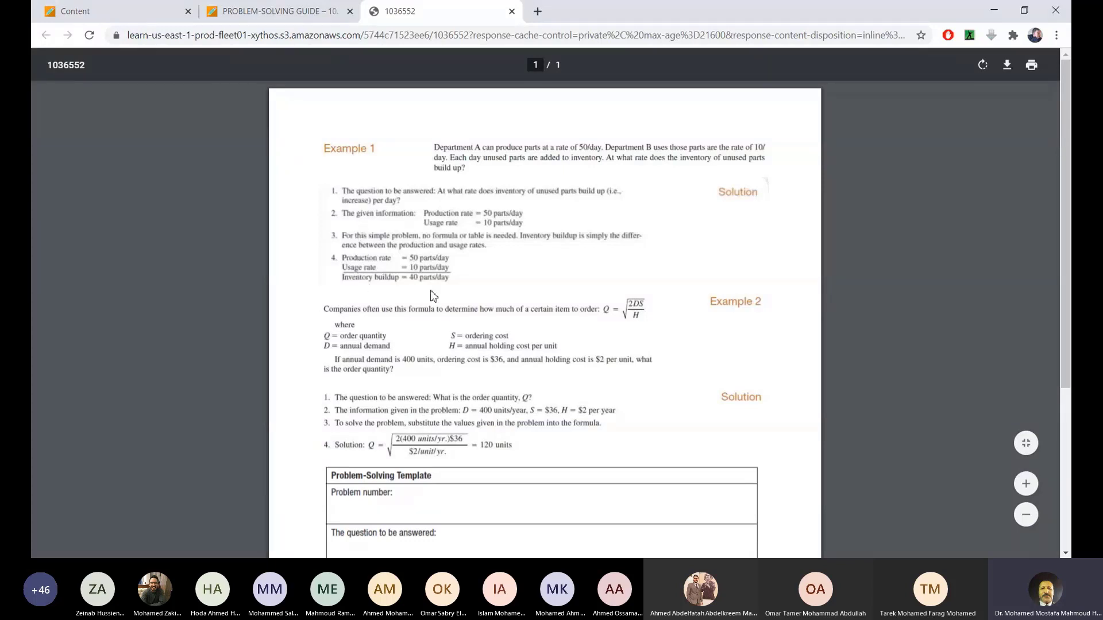
pyautogui.click(1064, 447)
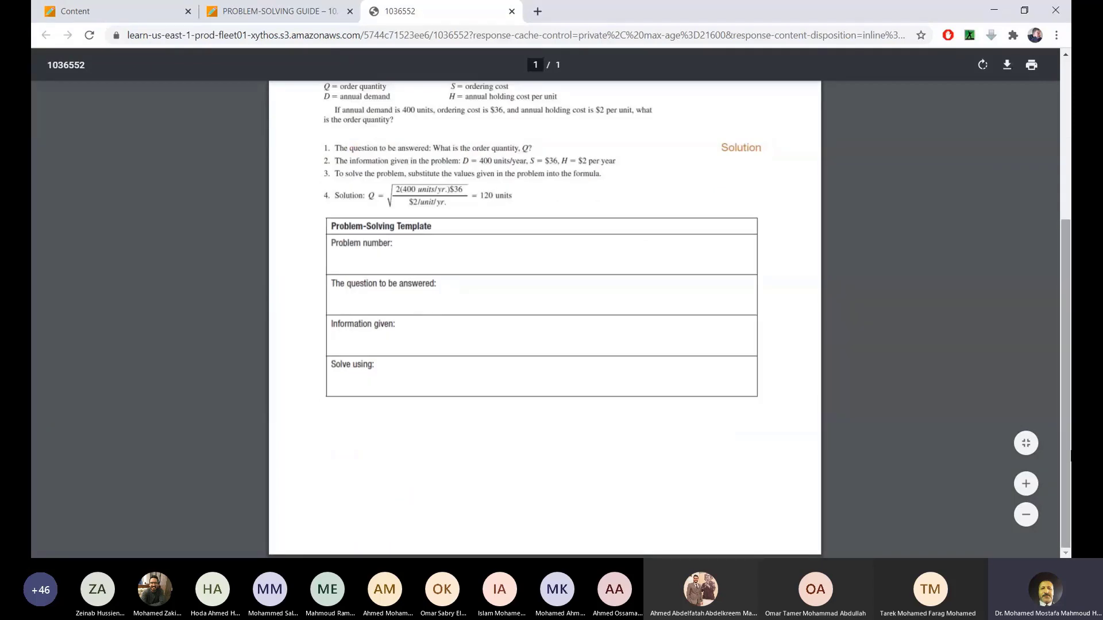
pyautogui.moveTo(1067, 410); pyautogui.dragTo(1070, 380)
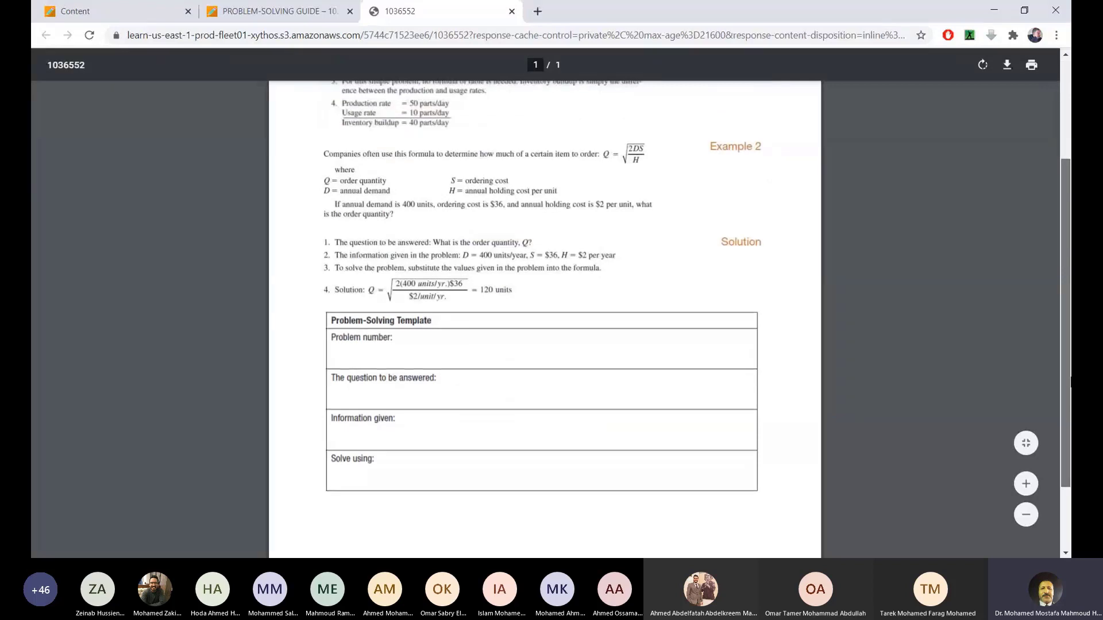
pyautogui.scroll(3, 643, 301)
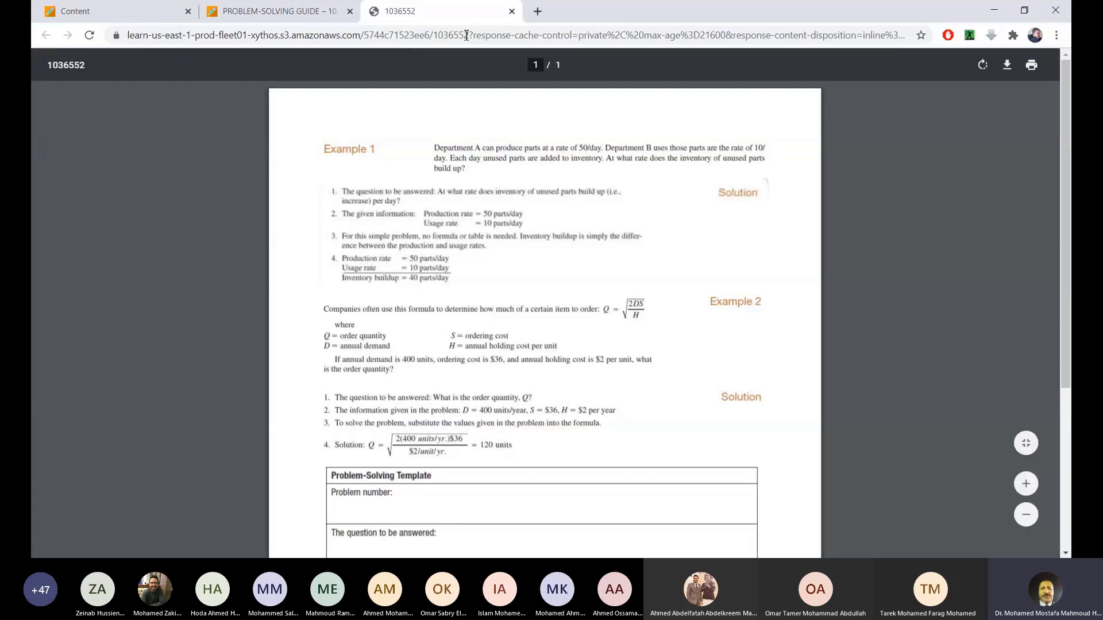
pyautogui.click(511, 12)
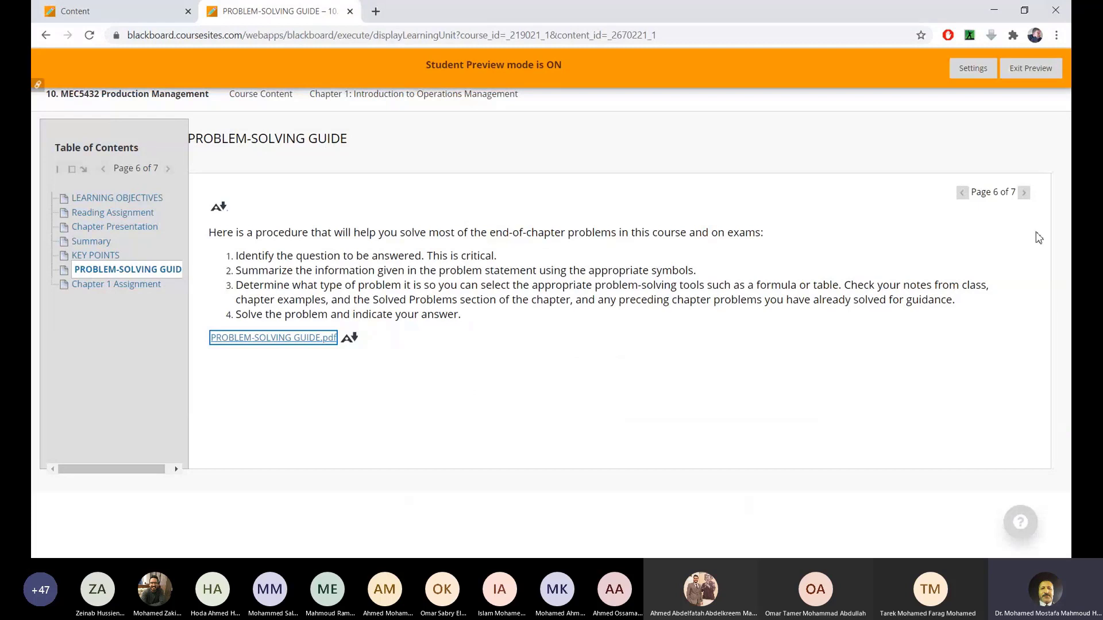
pyautogui.click(204, 323)
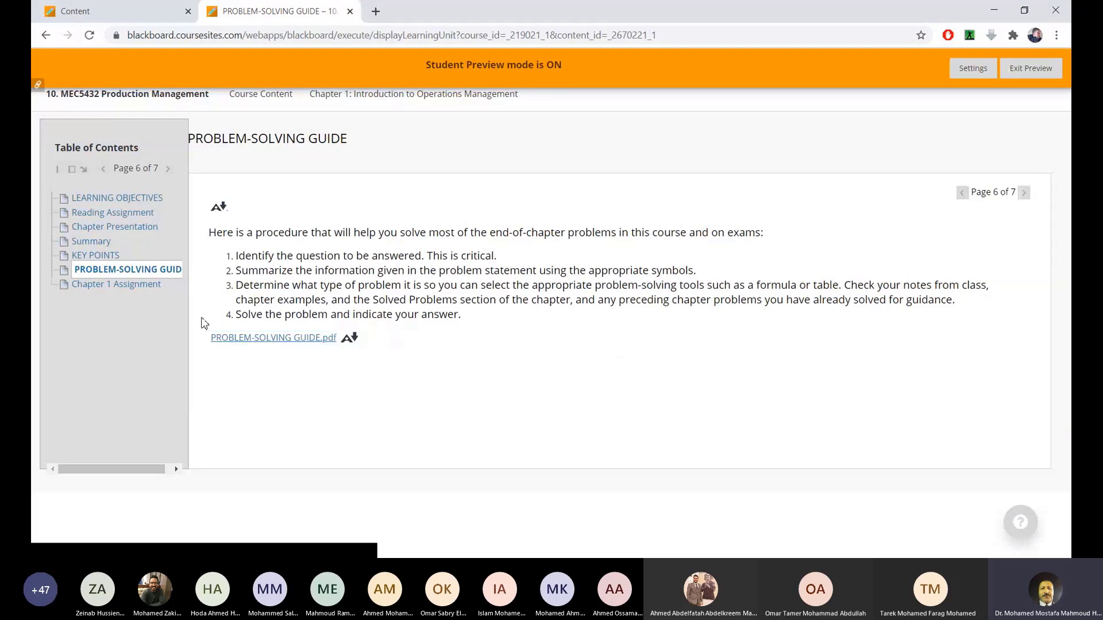
# Go to the Chapter 1 Assignment page and read through Discussion and Review Questions Chapter 1.pdf, closing it when done.
pyautogui.click(1024, 194)
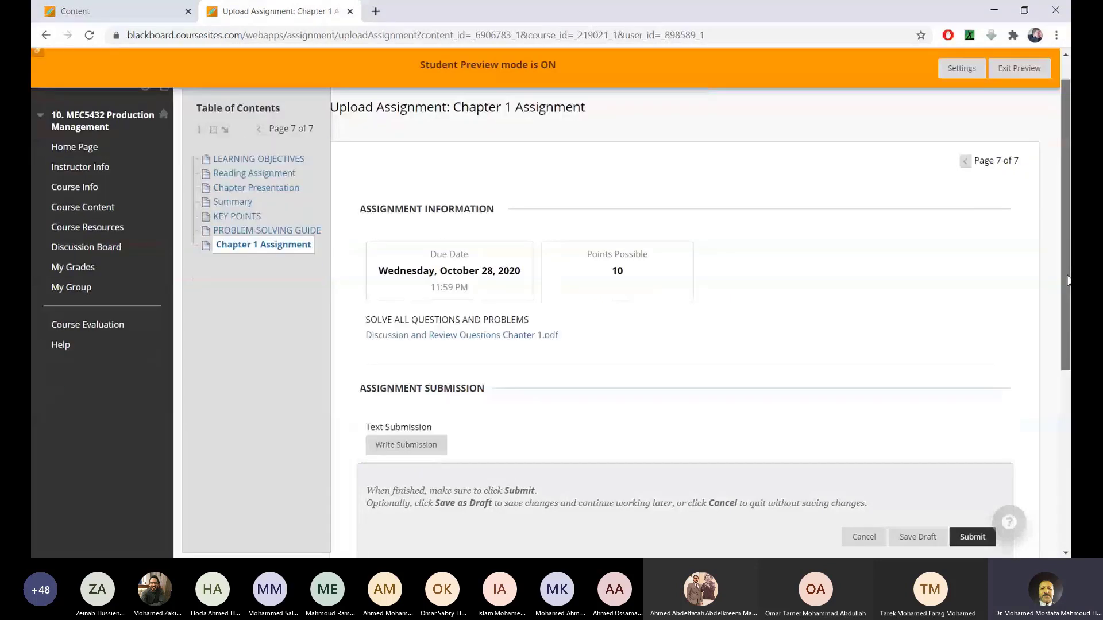
pyautogui.scroll(-1, 640, 225)
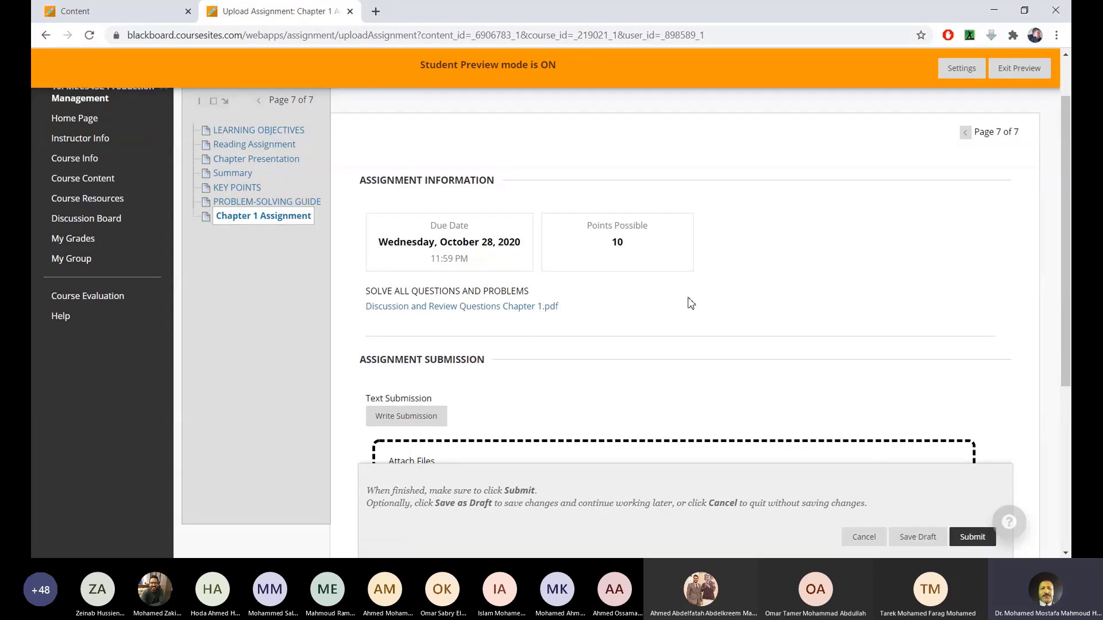
pyautogui.click(499, 308)
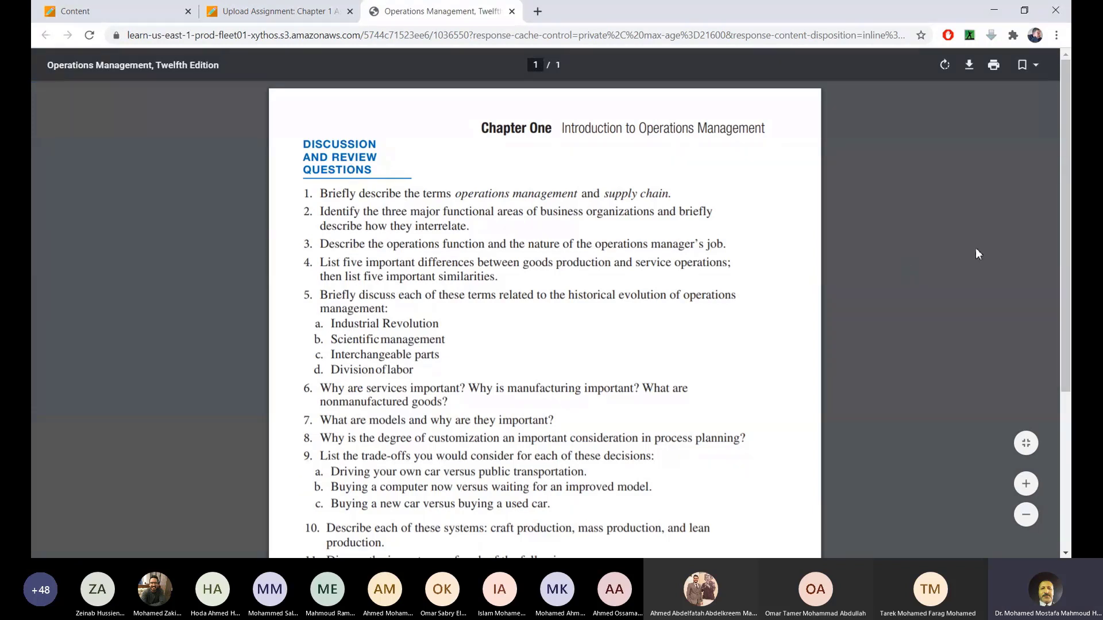
pyautogui.moveTo(1064, 214); pyautogui.dragTo(1069, 291)
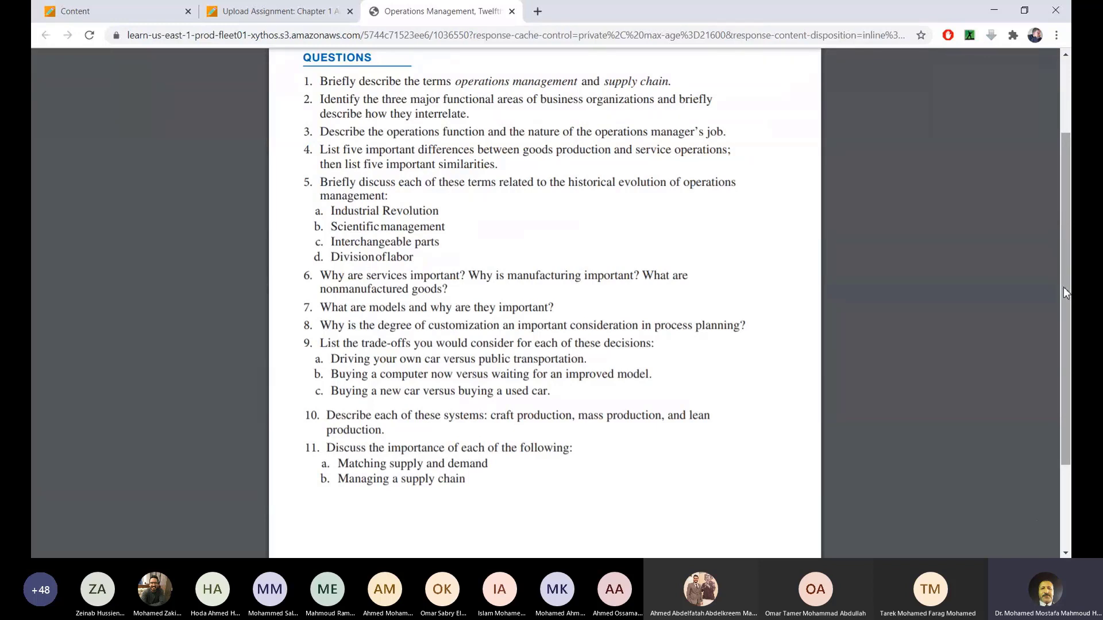
pyautogui.moveTo(1063, 287); pyautogui.dragTo(1067, 230)
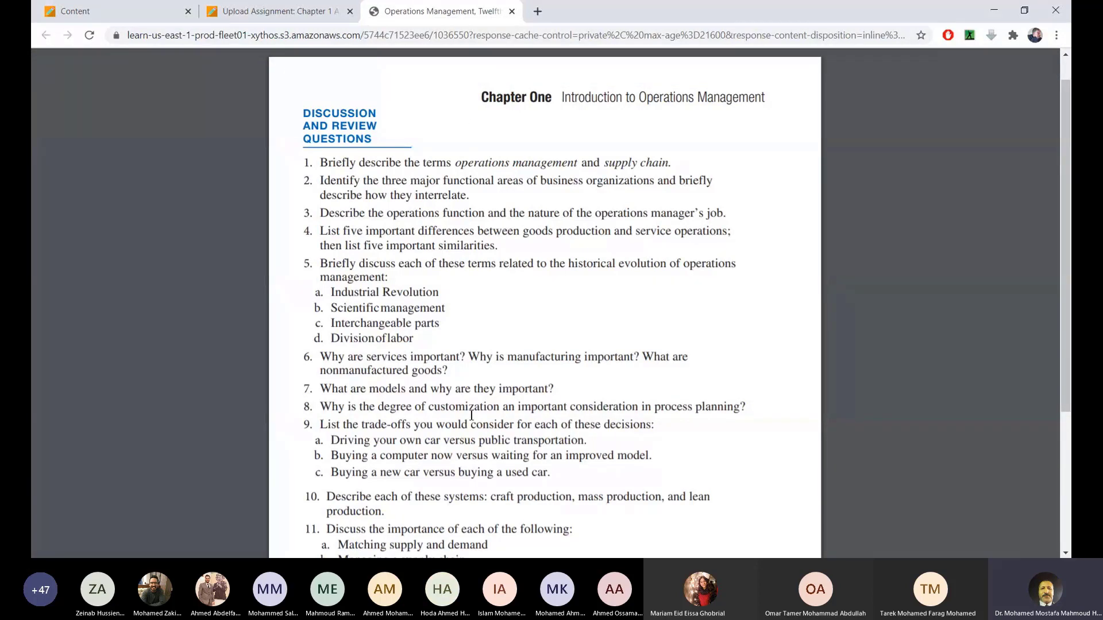
pyautogui.click(512, 11)
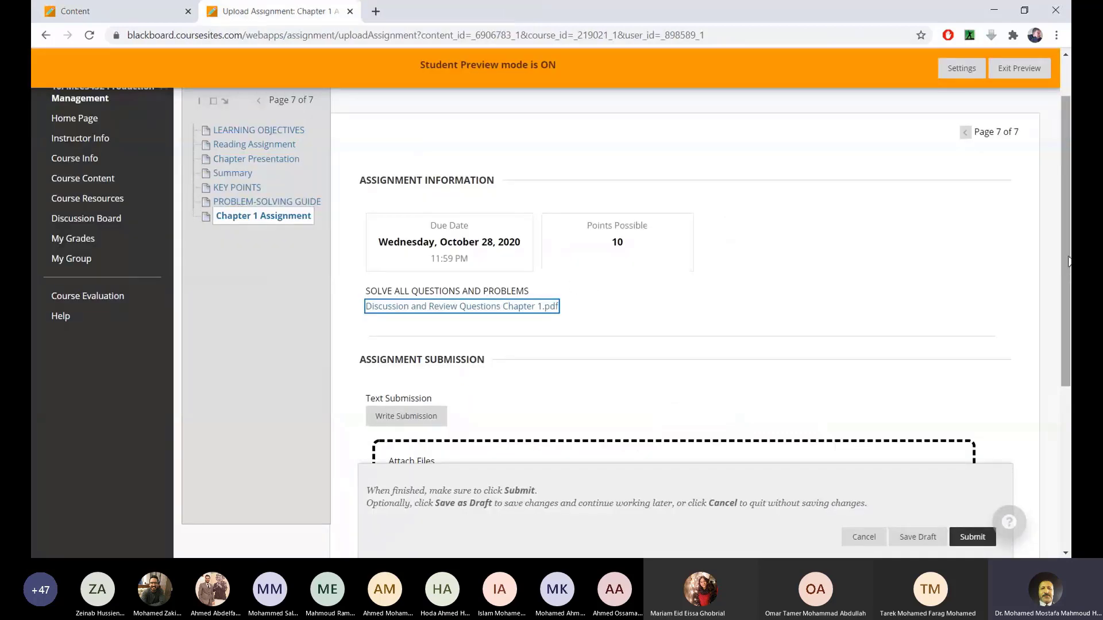
# Attach the local file chapter 1.instructor to the Chapter 1 assignment submission.
pyautogui.moveTo(1068, 261); pyautogui.dragTo(1070, 370)
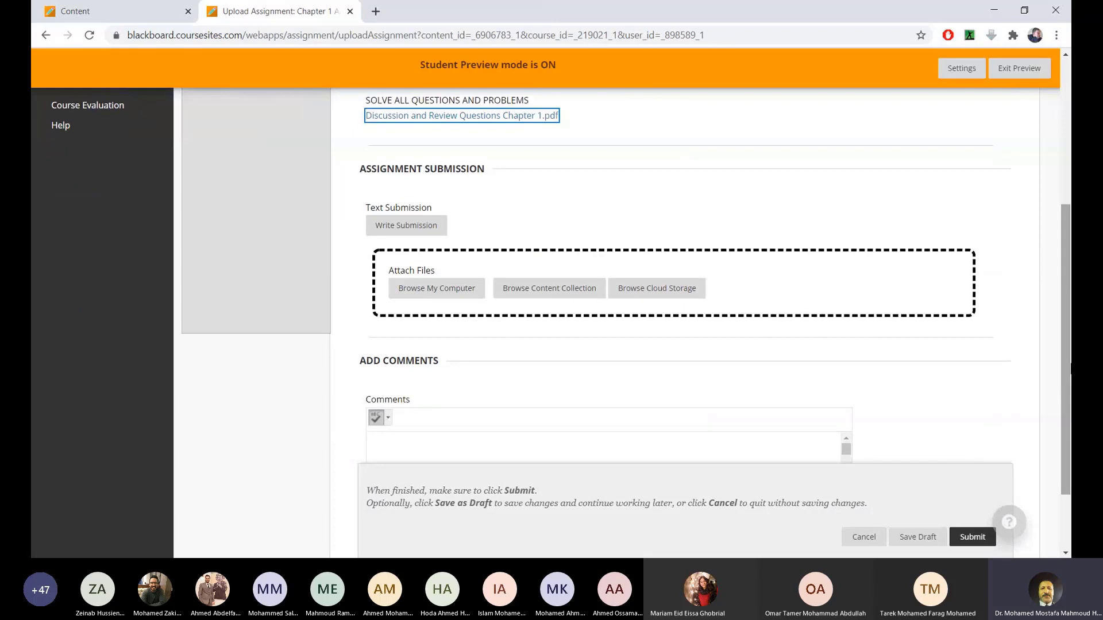
pyautogui.click(448, 297)
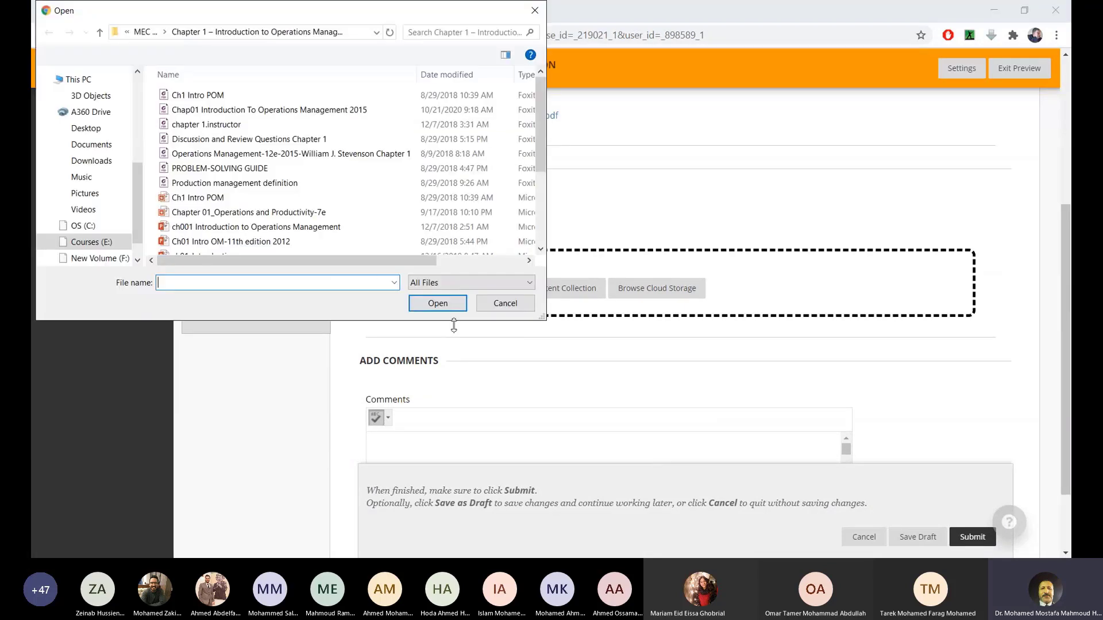
pyautogui.click(213, 127)
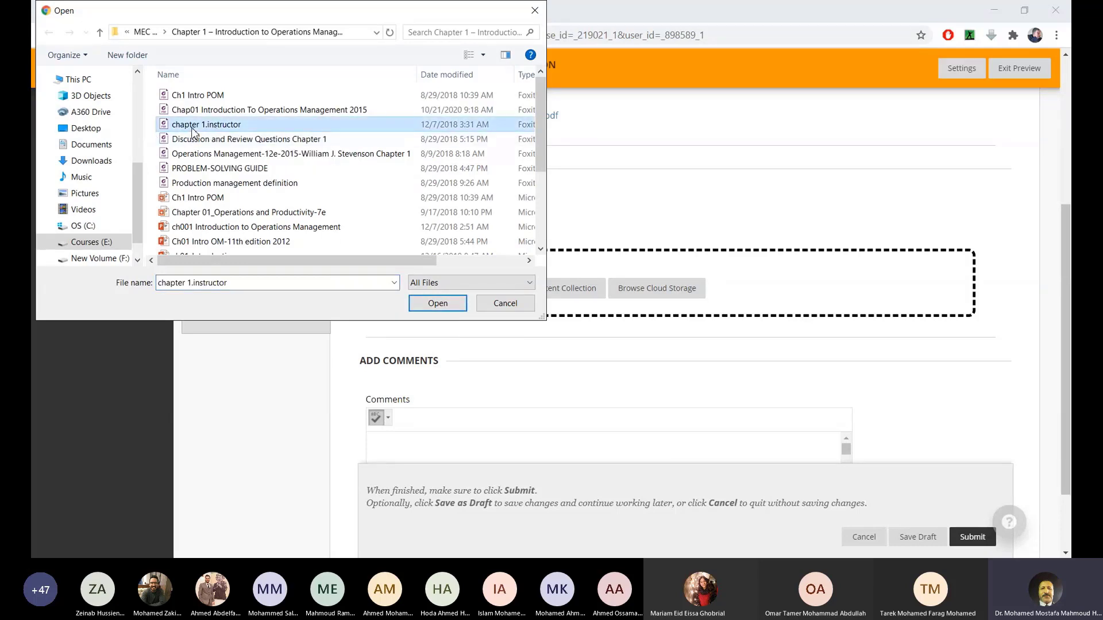
pyautogui.click(437, 304)
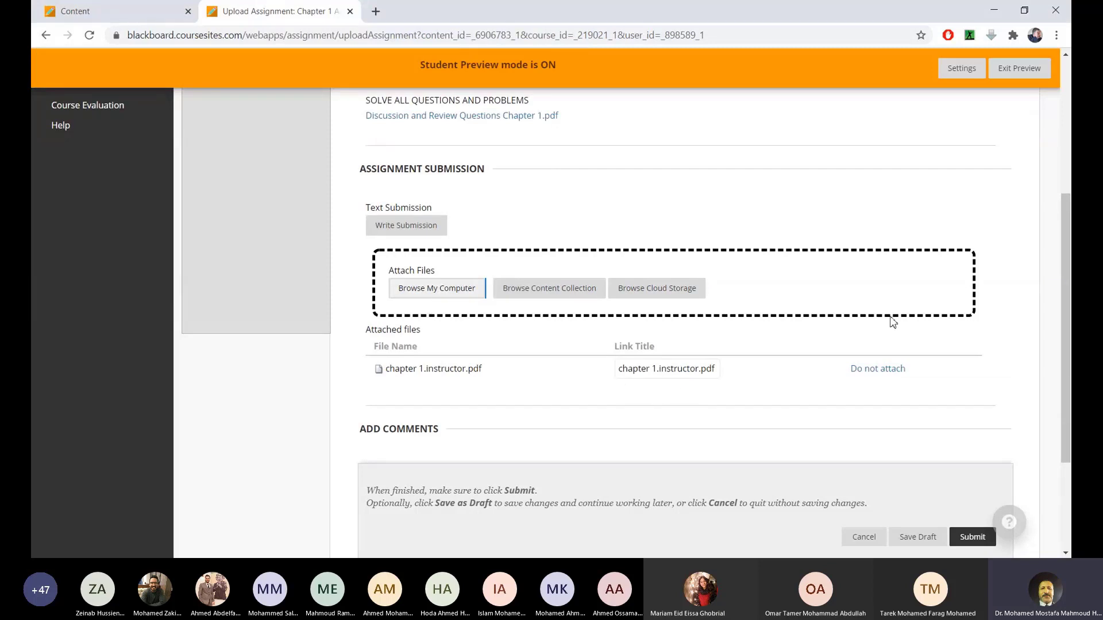
# Review the submission's comments box and the assignment details, and cancel the submission without submitting or saving a draft.
pyautogui.moveTo(1069, 308); pyautogui.dragTo(1068, 394)
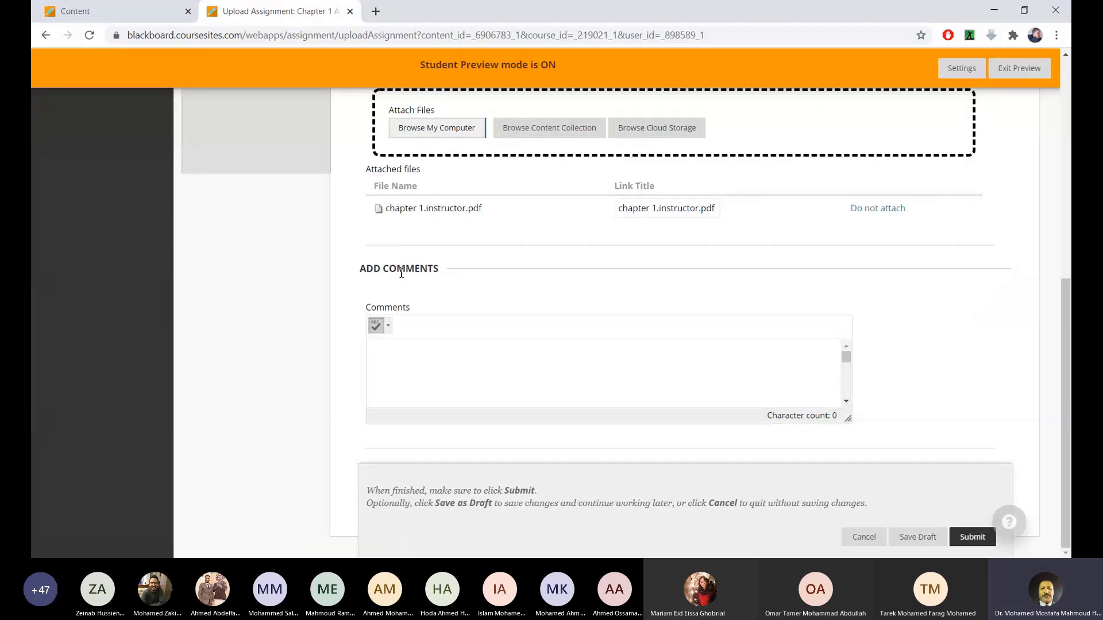
pyautogui.click(431, 350)
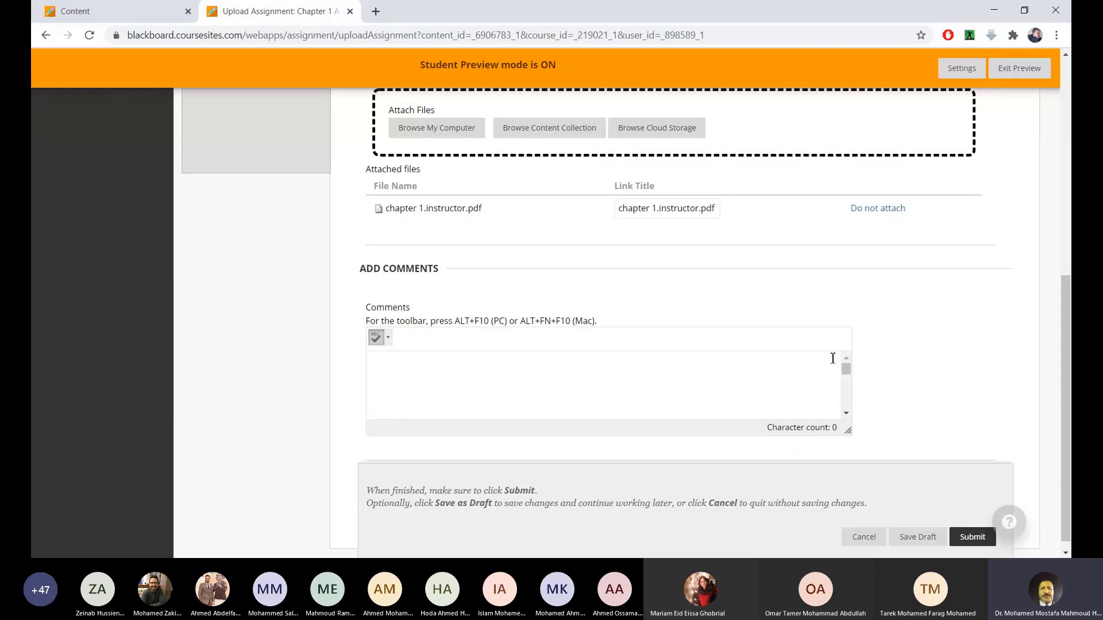
pyautogui.scroll(-1, 1054, 320)
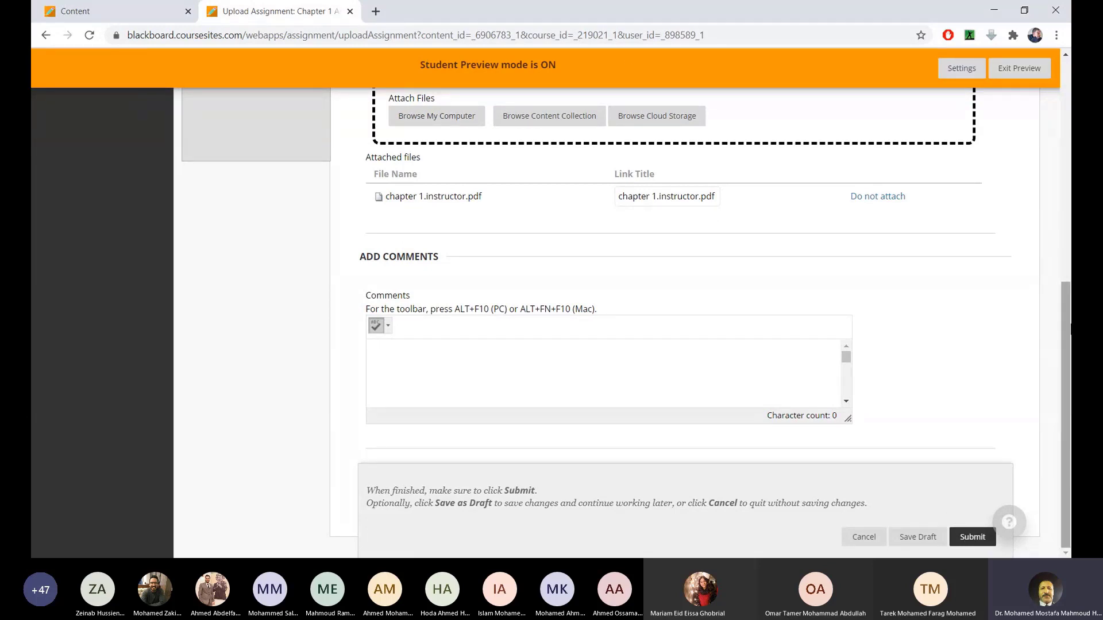
pyautogui.scroll(8, 1055, 115)
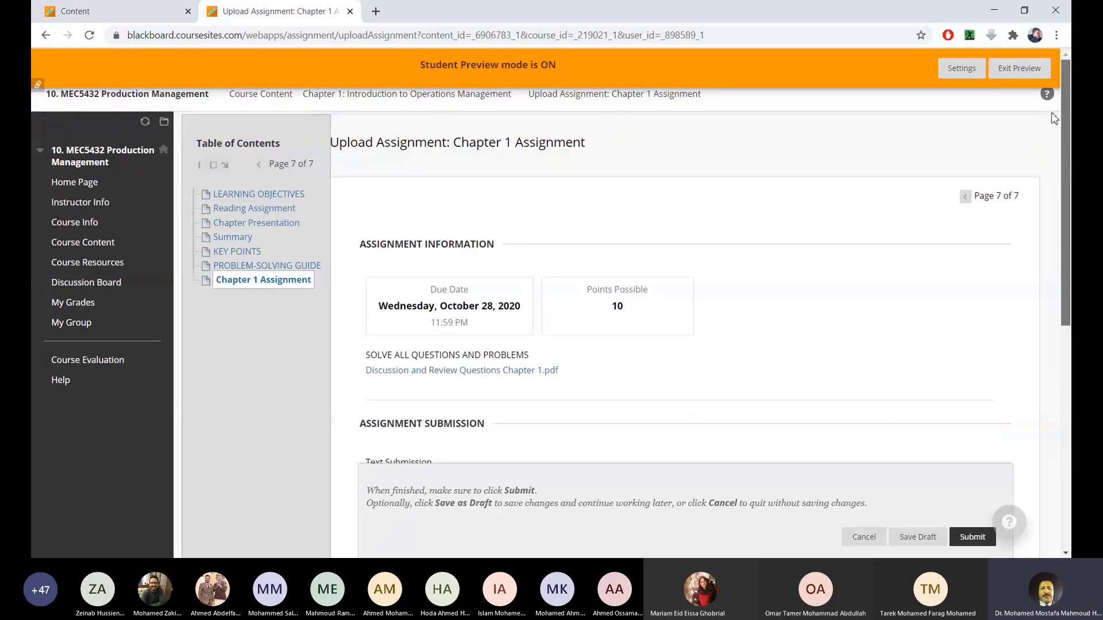
pyautogui.scroll(-3, 1056, 123)
pyautogui.moveTo(1069, 230); pyautogui.dragTo(1070, 368)
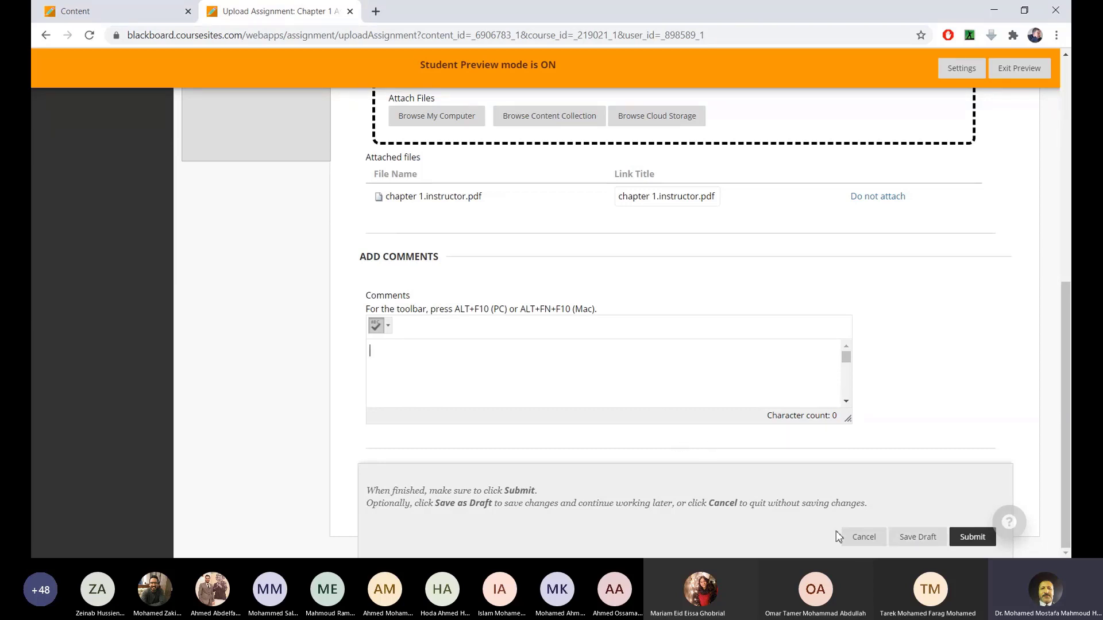
pyautogui.click(865, 538)
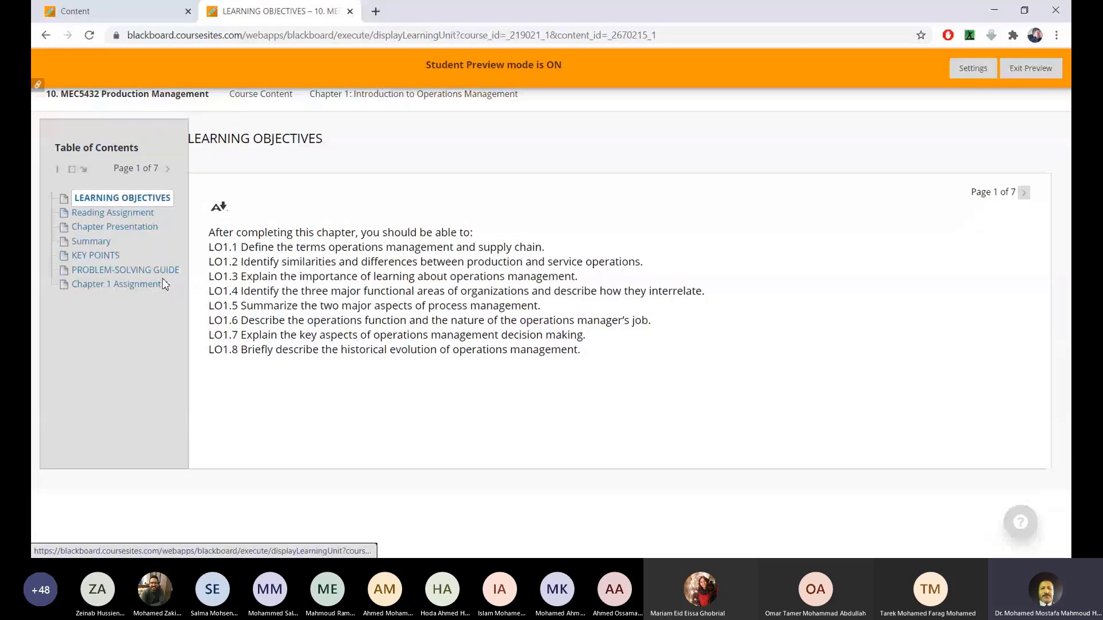
# Reopen the Chapter 1 Assignment and open the text editor for writing a submission.
pyautogui.click(129, 290)
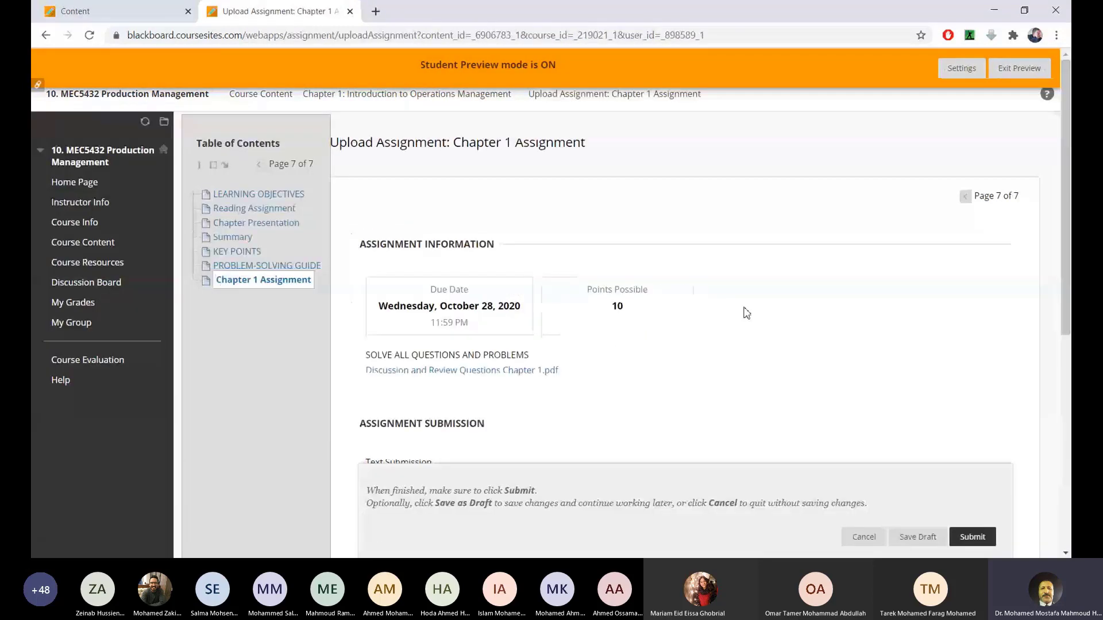
pyautogui.scroll(-3, 1064, 217)
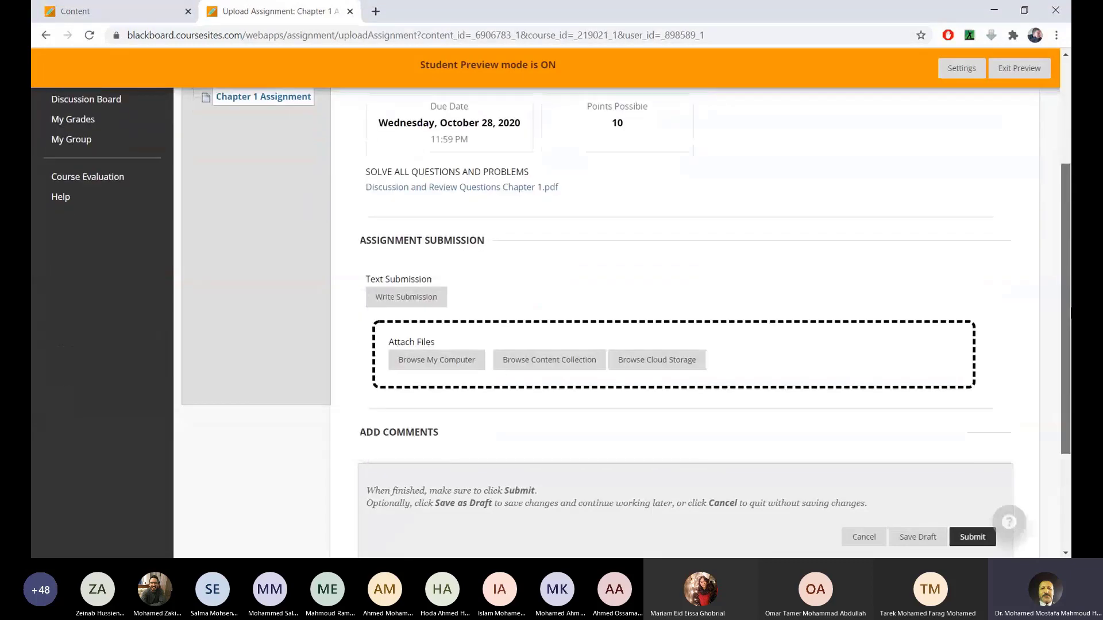
pyautogui.click(410, 304)
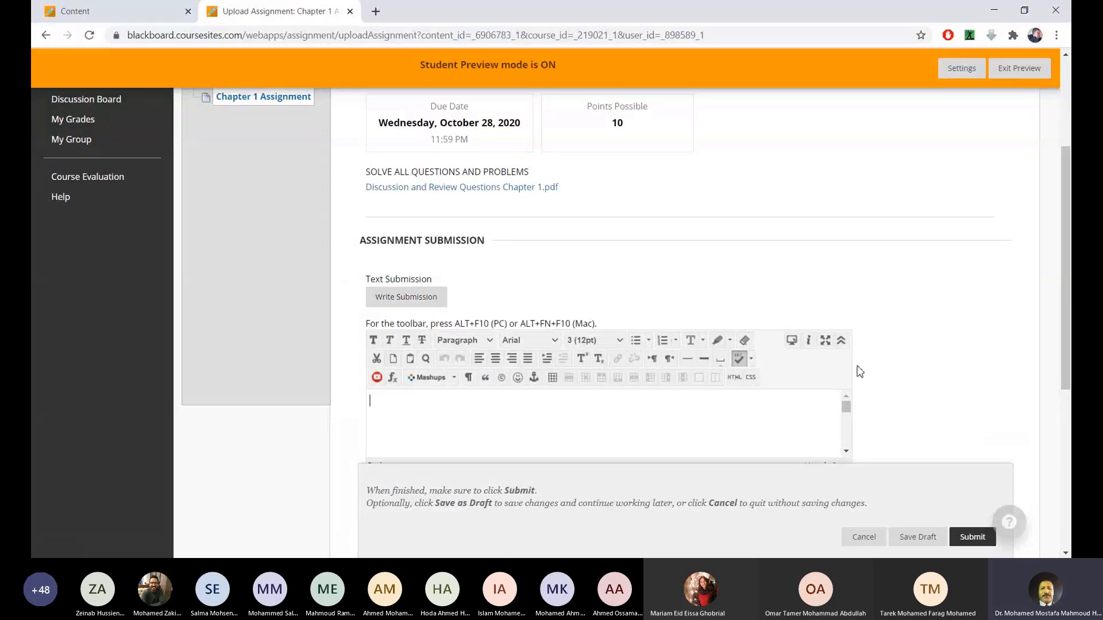
# Try the text submission editor enlarged and in full-screen view, restore its size, and cancel the assignment submission.
pyautogui.scroll(-3, 1066, 278)
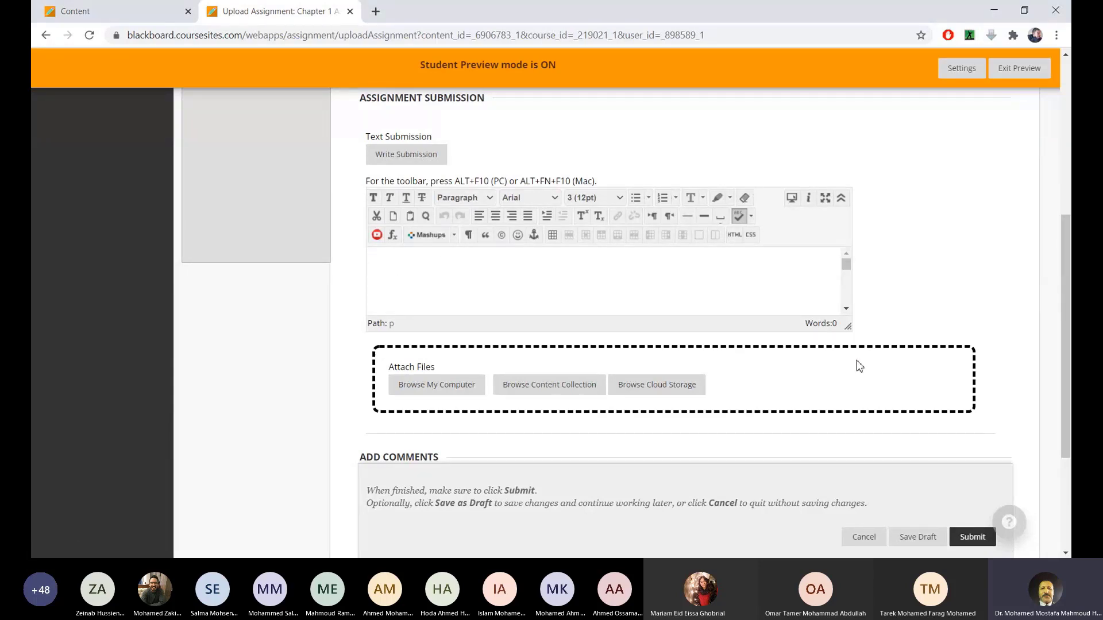
pyautogui.moveTo(849, 327); pyautogui.dragTo(907, 441)
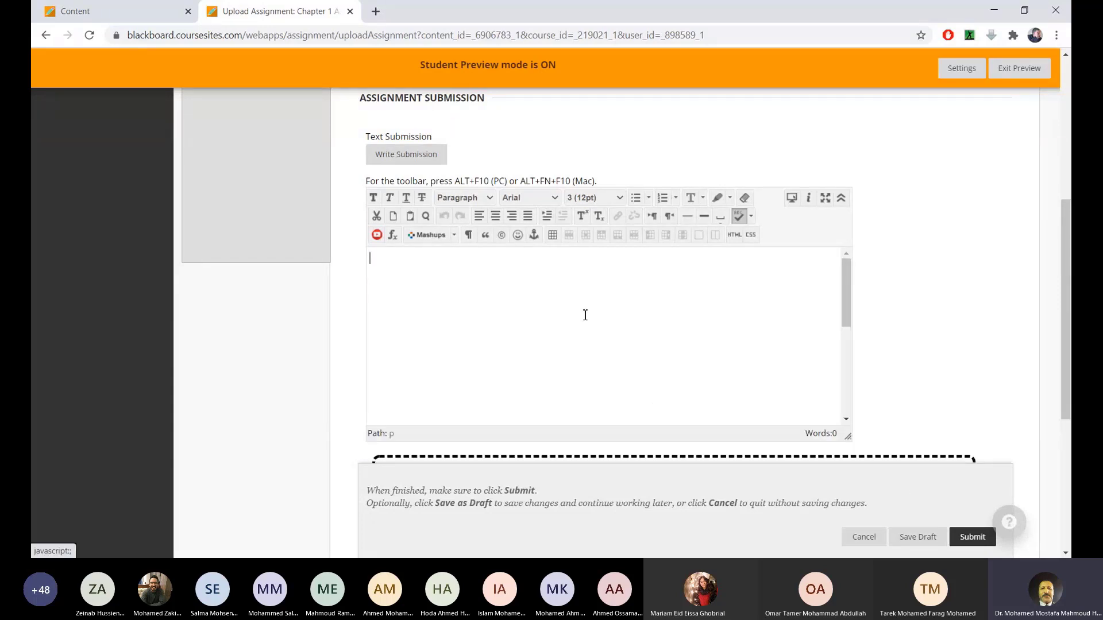
pyautogui.moveTo(848, 302); pyautogui.dragTo(847, 276)
pyautogui.click(825, 198)
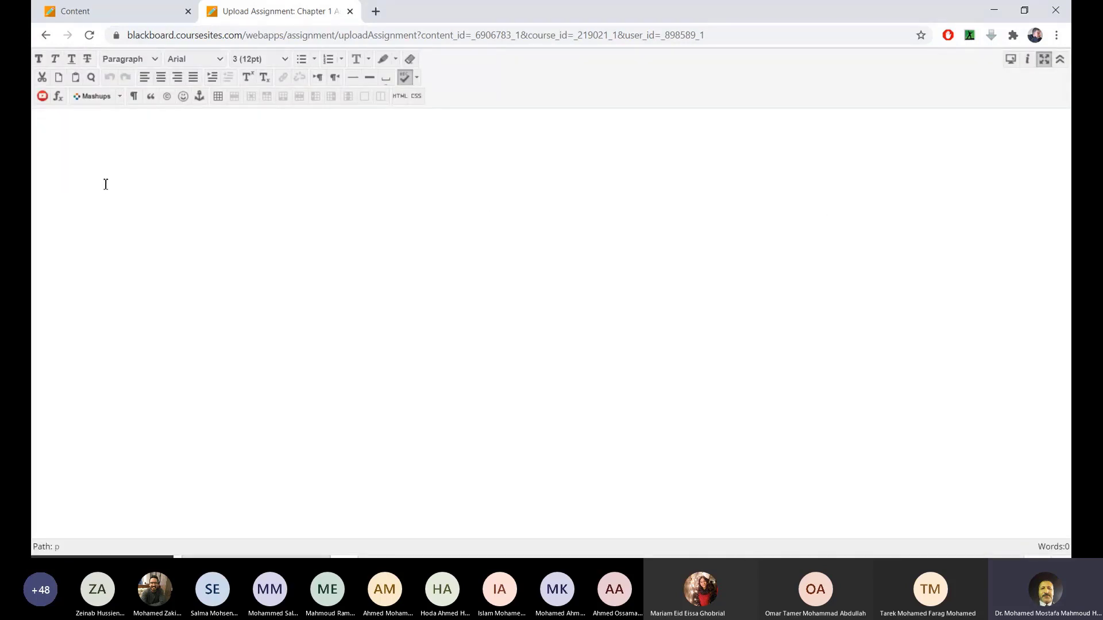
pyautogui.click(1043, 60)
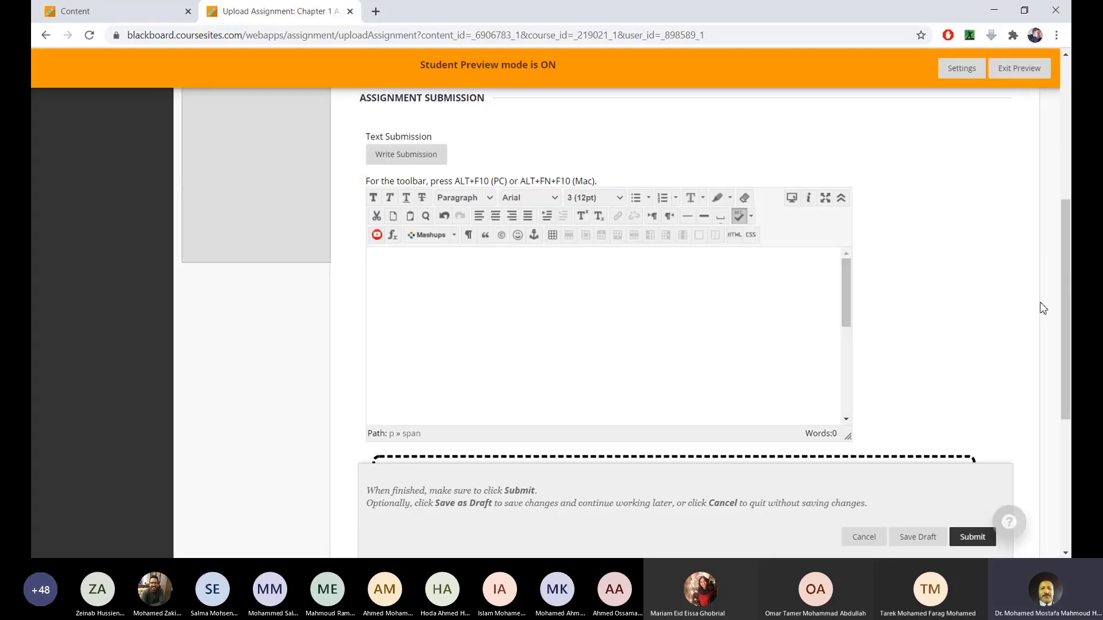
pyautogui.moveTo(848, 437); pyautogui.dragTo(849, 323)
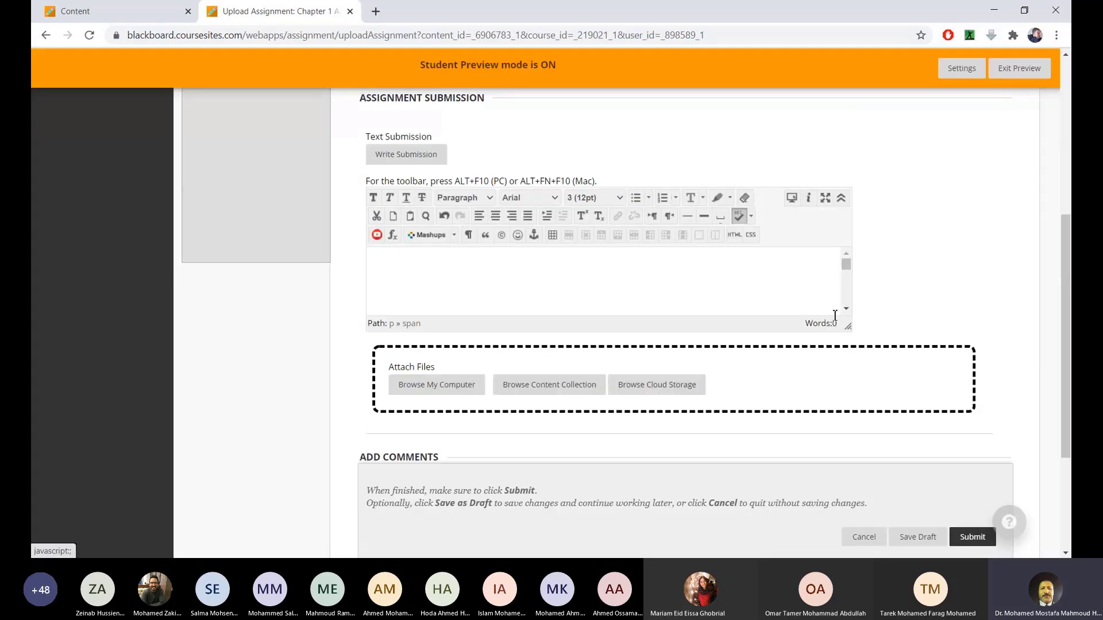
pyautogui.scroll(-5, 1041, 404)
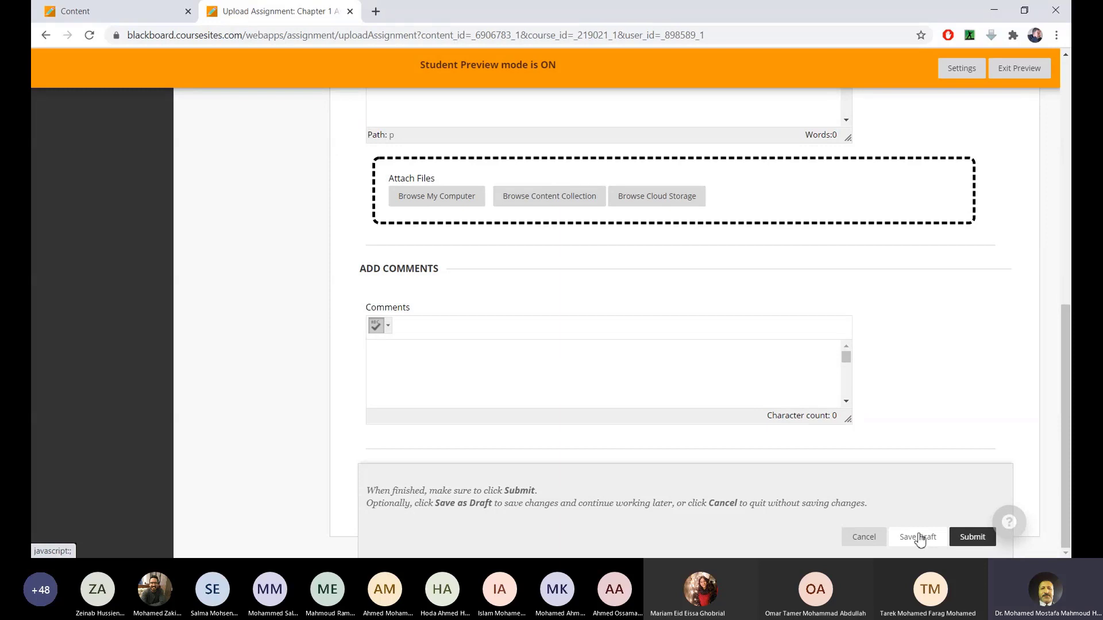
pyautogui.click(863, 537)
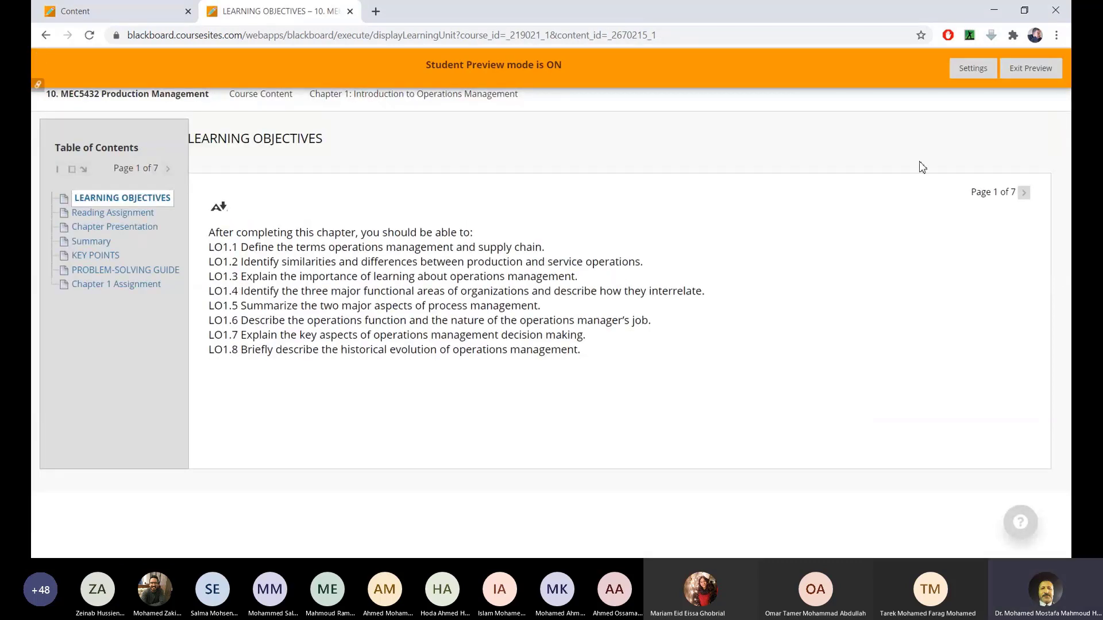
# Exit student preview, deleting the preview user and all data, and open the Course Content page.
pyautogui.click(1047, 74)
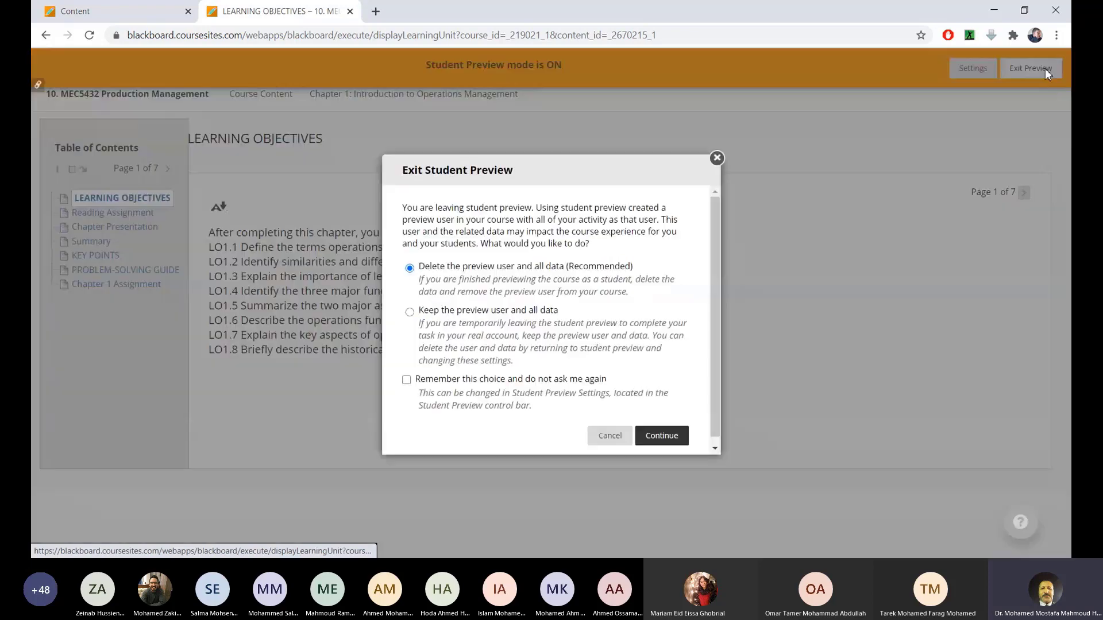
pyautogui.click(679, 438)
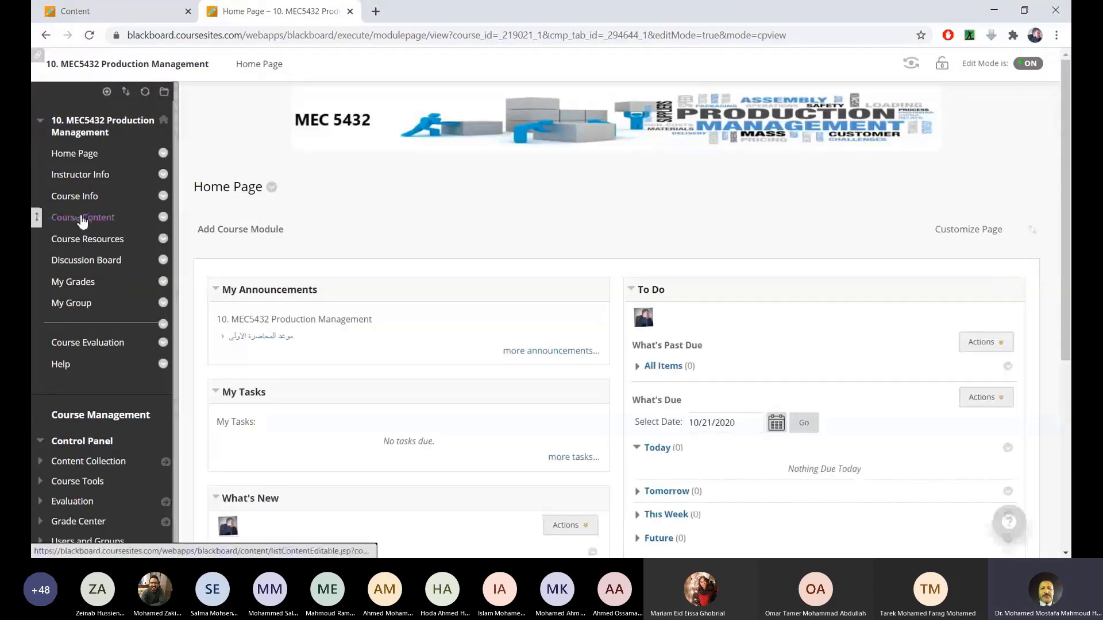
pyautogui.click(118, 218)
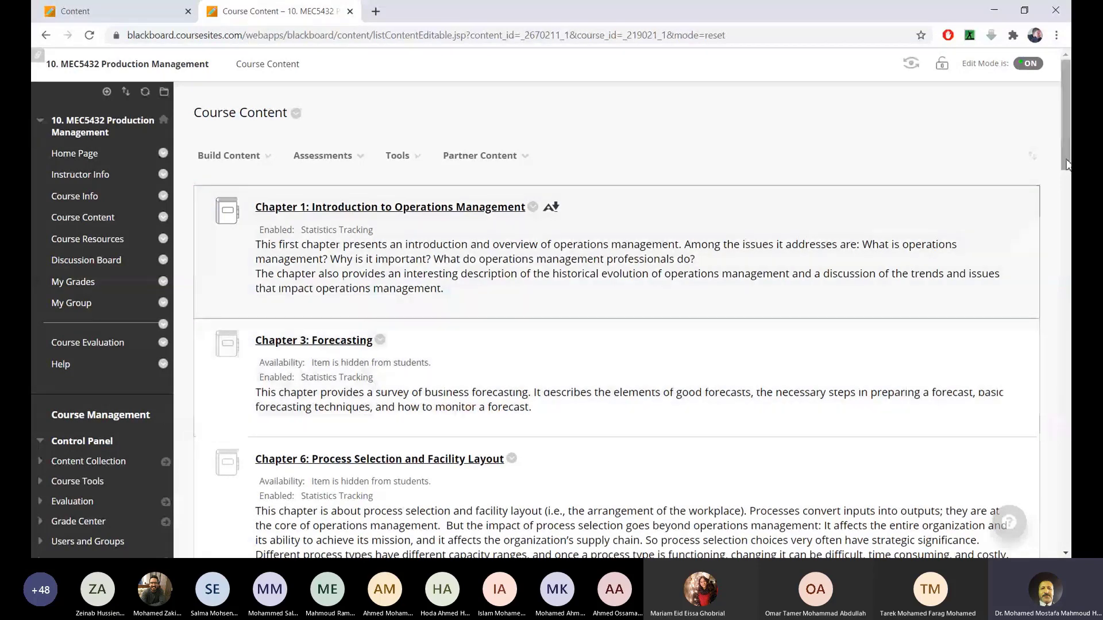
# Open the Chapter 1 Introduction to Operations Management folder in Course Resources.
pyautogui.scroll(-2, 1066, 165)
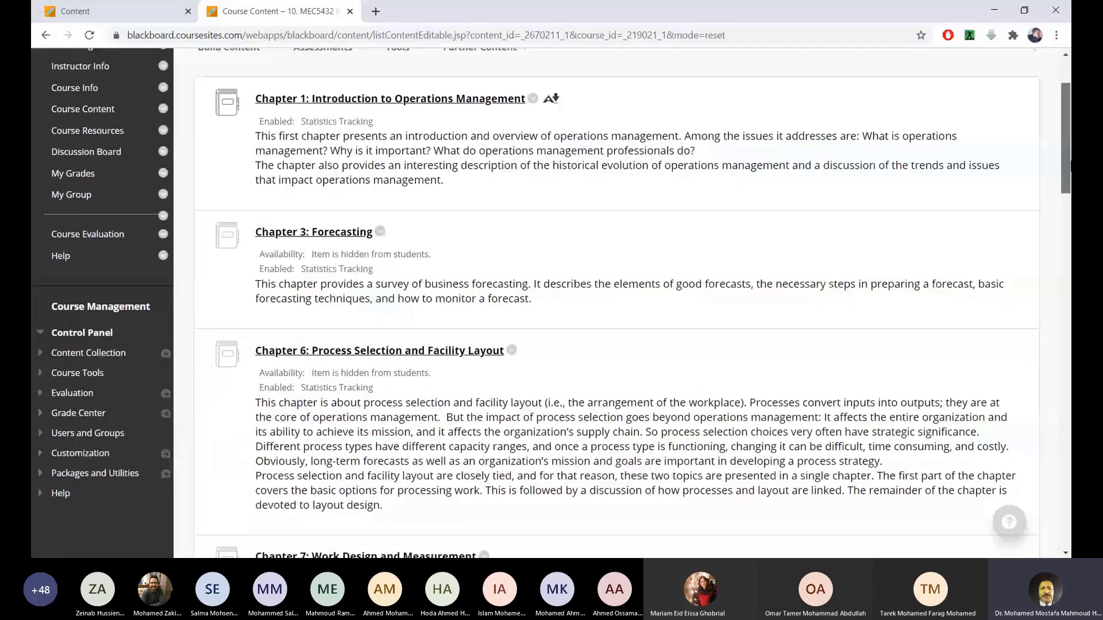
pyautogui.moveTo(1070, 164); pyautogui.dragTo(1070, 134)
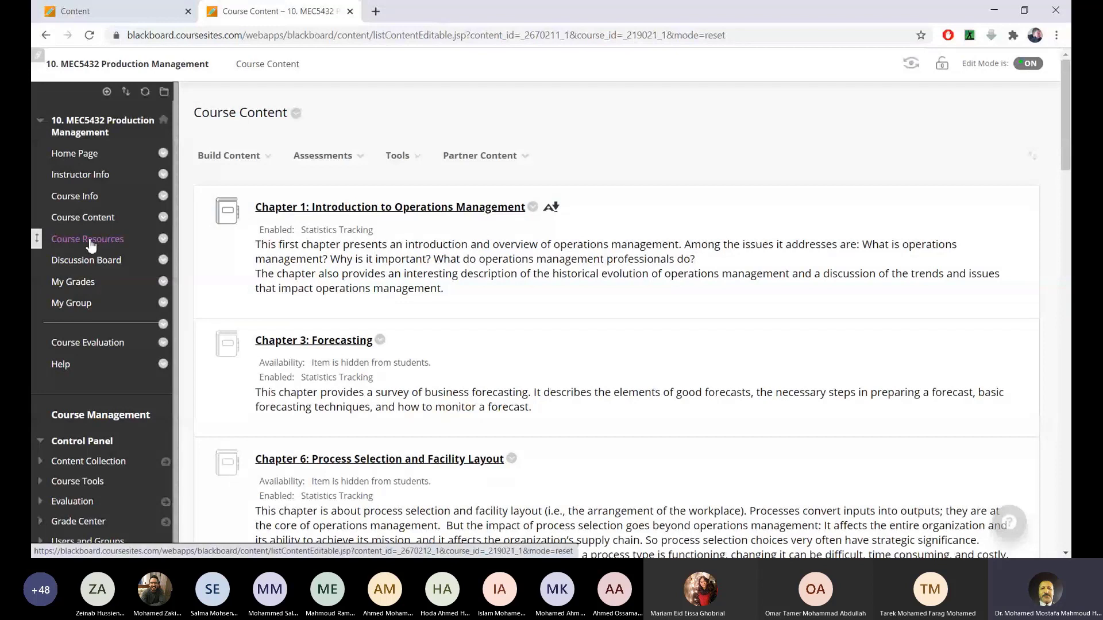
pyautogui.click(90, 243)
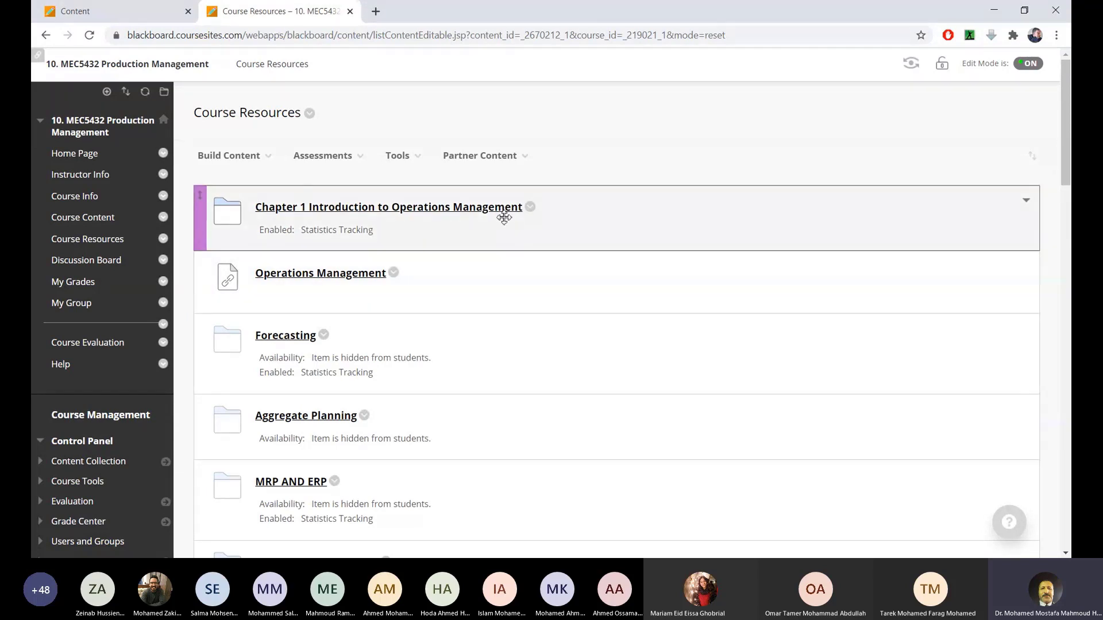
pyautogui.click(468, 208)
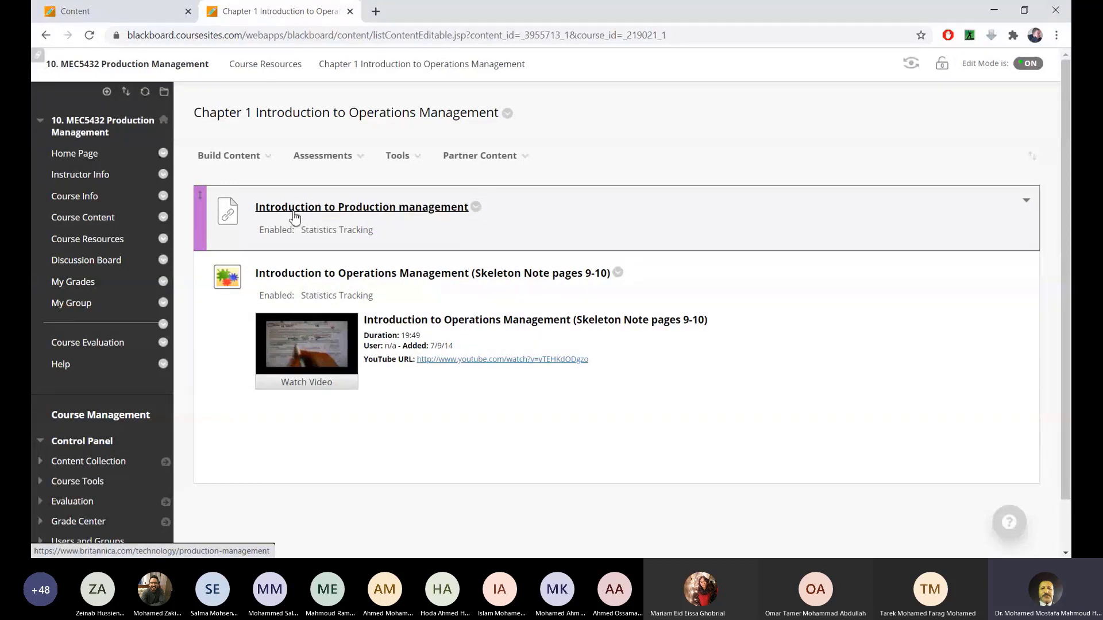
# Open the Introduction to Production management link, look through the Britannica article, and close it to return to the Chapter 1 folder.
pyautogui.click(393, 208)
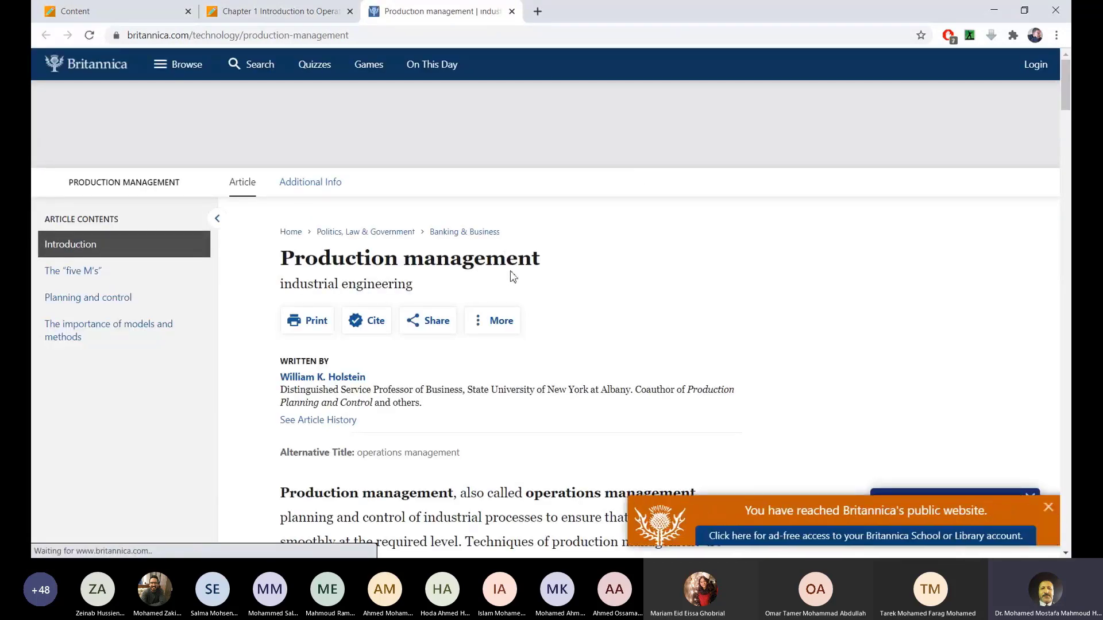
pyautogui.click(1049, 508)
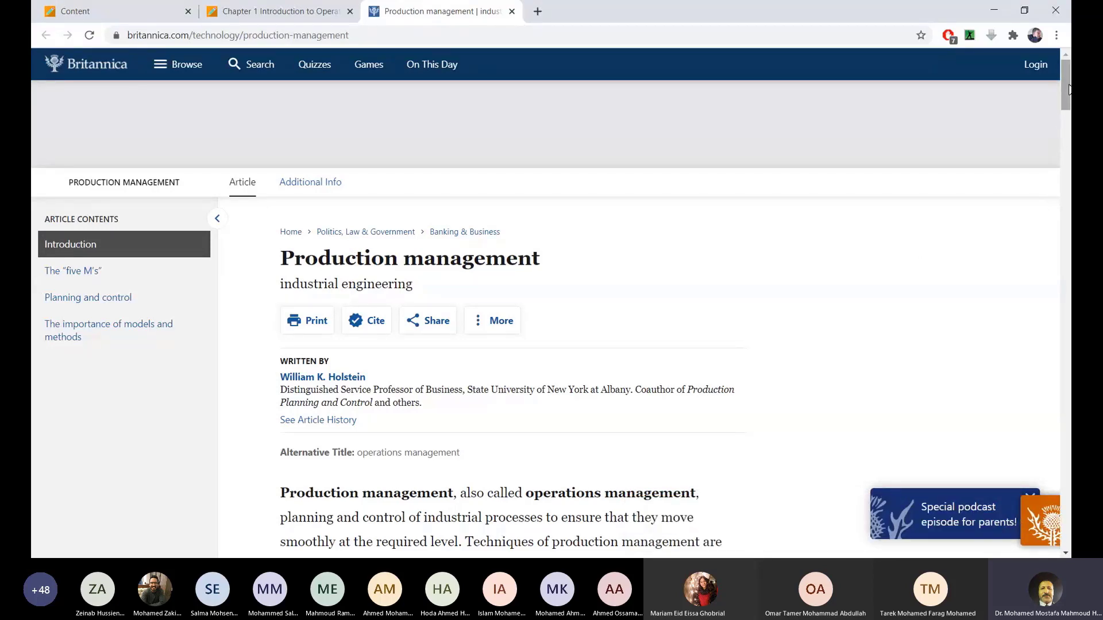
pyautogui.moveTo(1070, 88); pyautogui.dragTo(1069, 94)
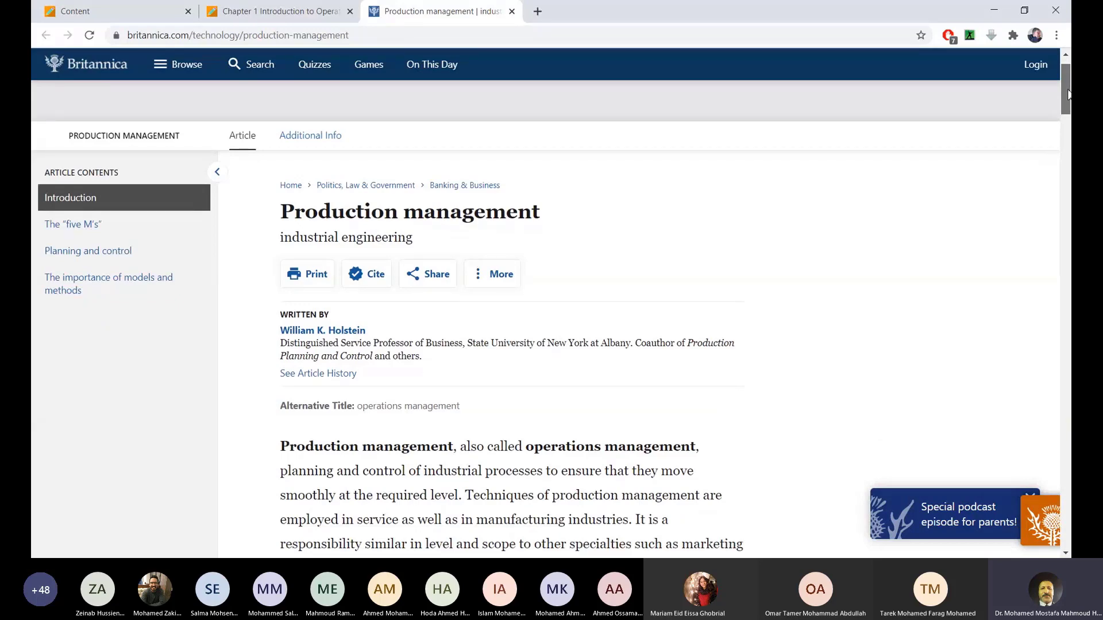
pyautogui.moveTo(1069, 94); pyautogui.dragTo(1067, 123)
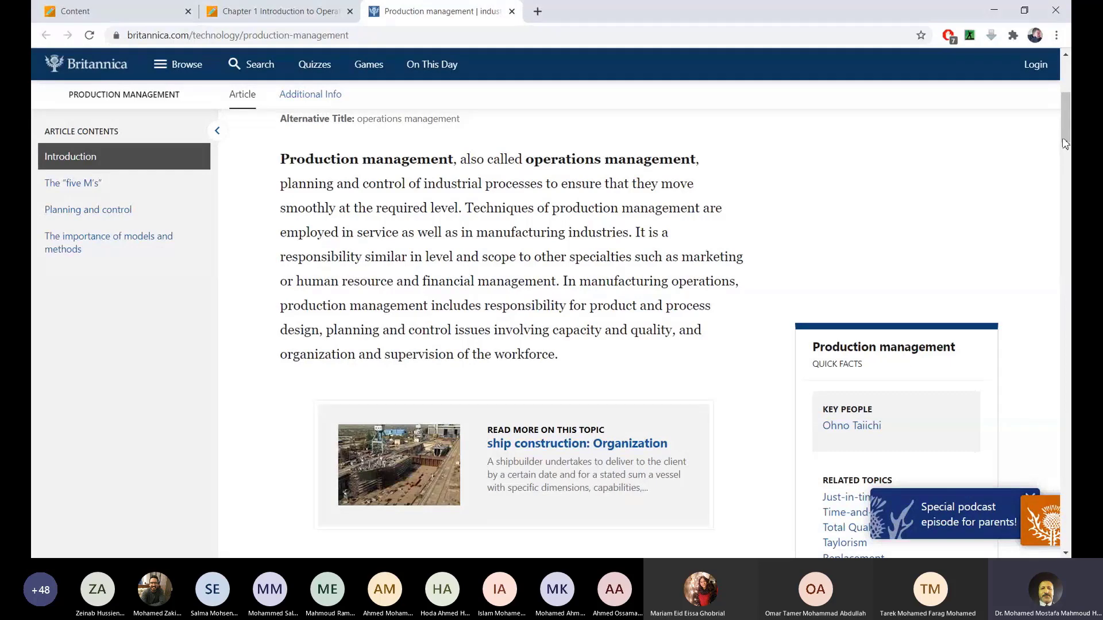
pyautogui.scroll(-5, 1066, 144)
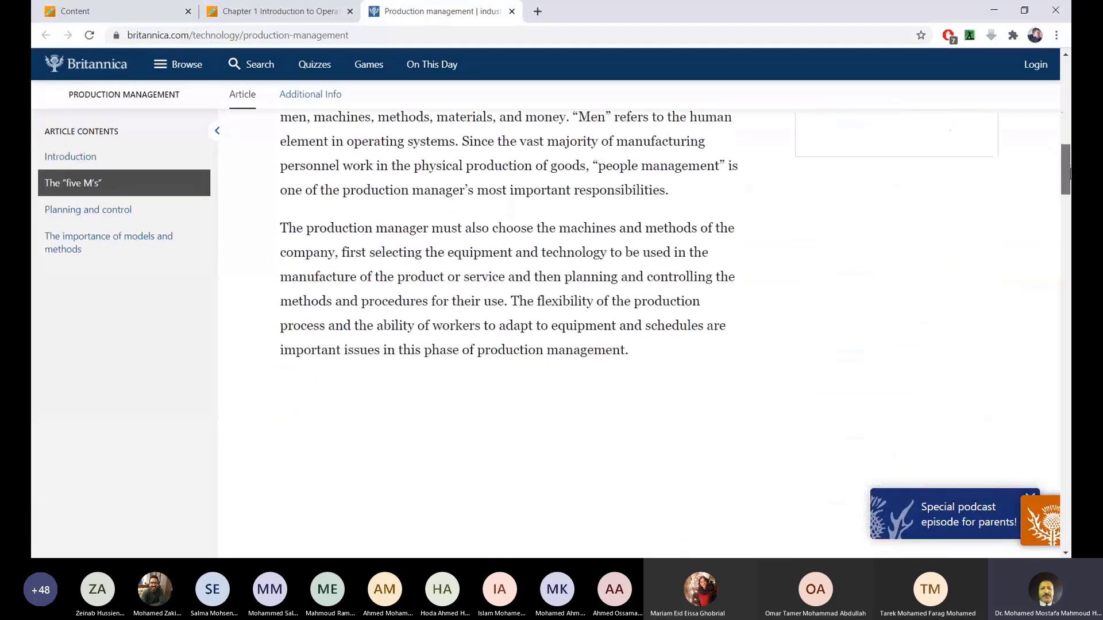
pyautogui.moveTo(1070, 172); pyautogui.dragTo(1070, 238)
pyautogui.press('Home')
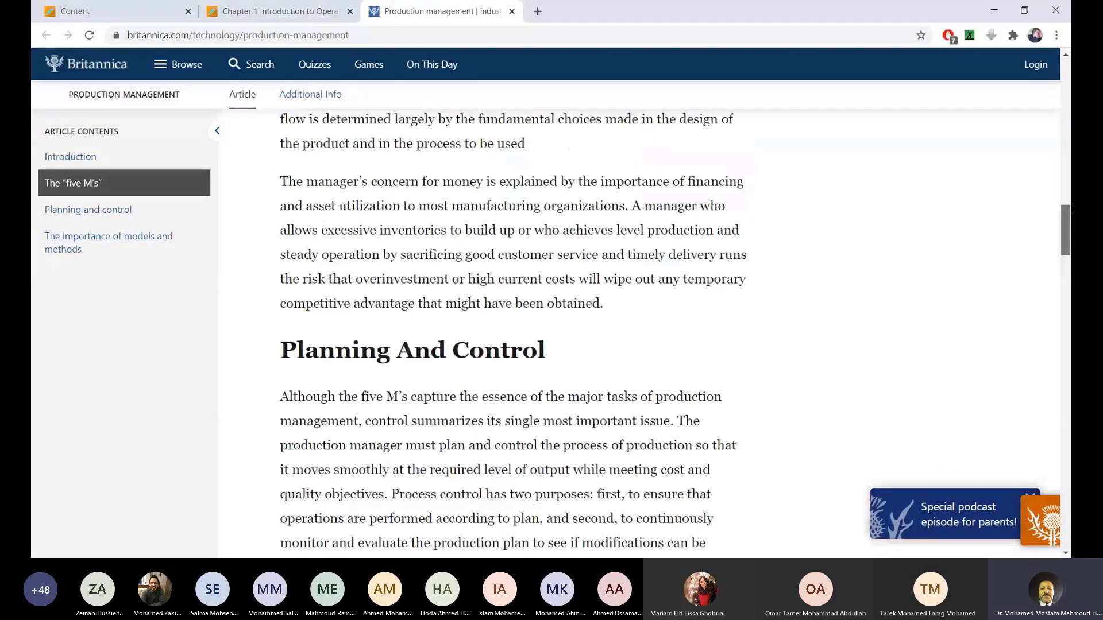
pyautogui.click(512, 11)
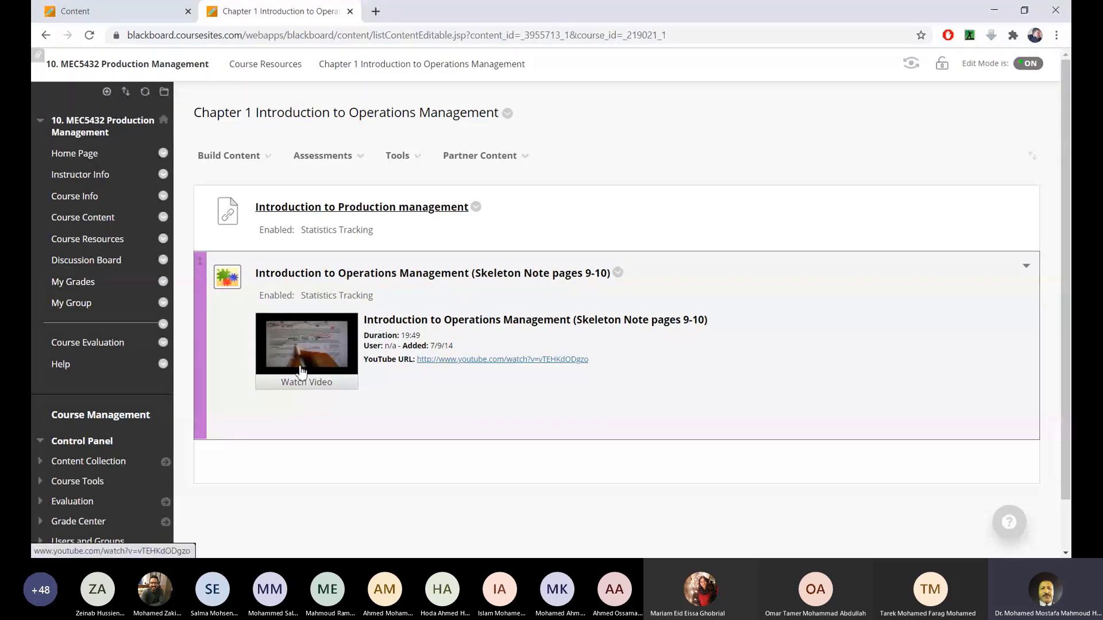
# Play the beginning of the Introduction to Operations Management (Skeleton Note pages 9-10) video, pause it, and close the player.
pyautogui.click(316, 336)
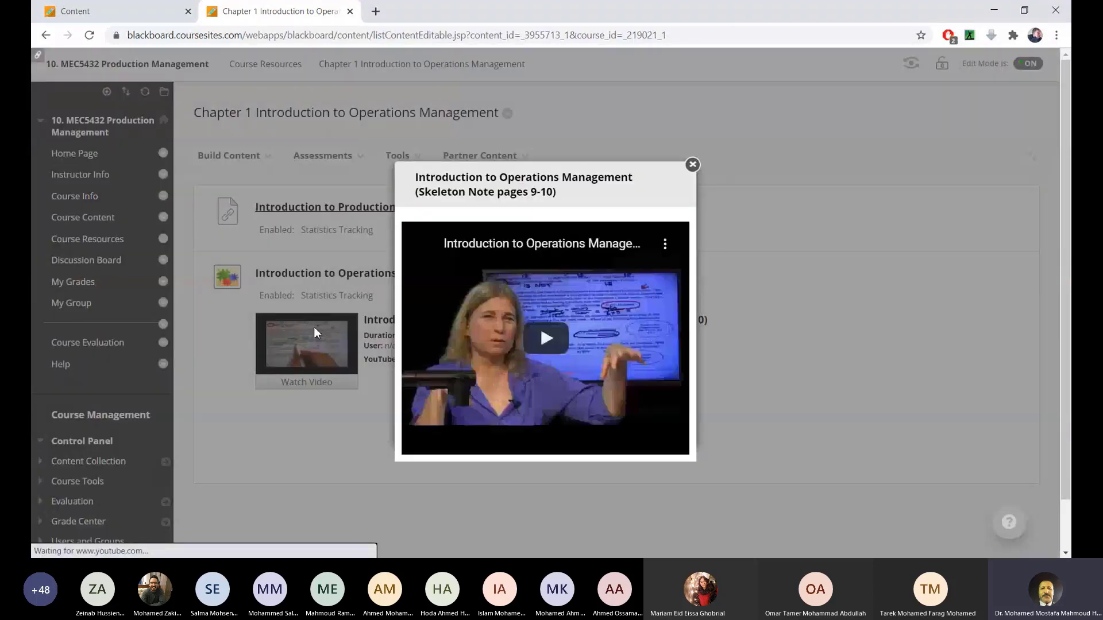
pyautogui.click(555, 345)
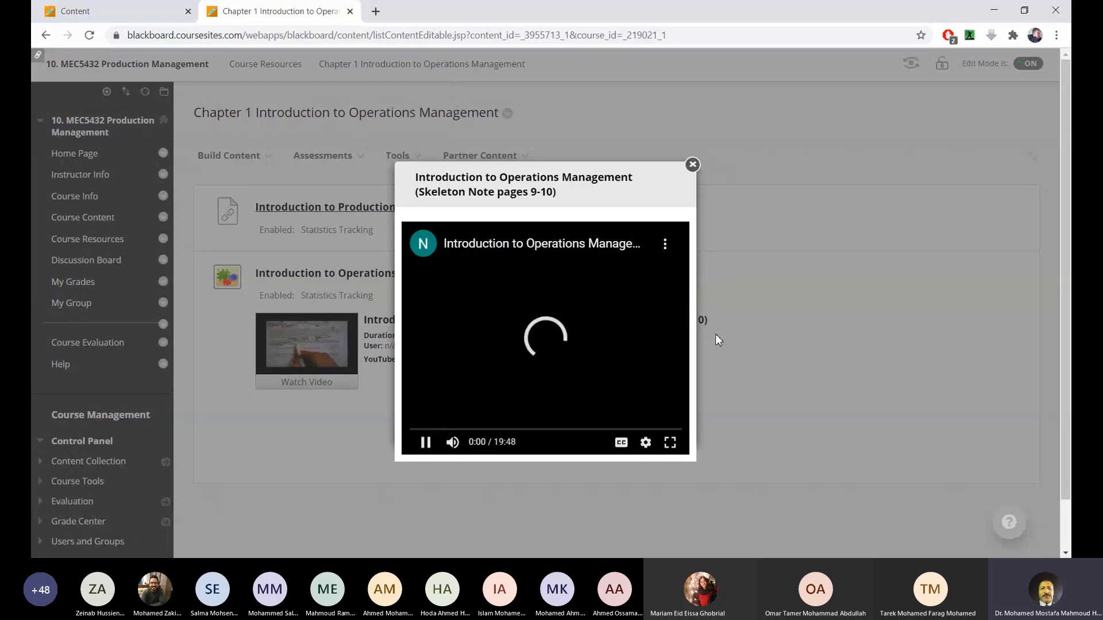
pyautogui.click(426, 443)
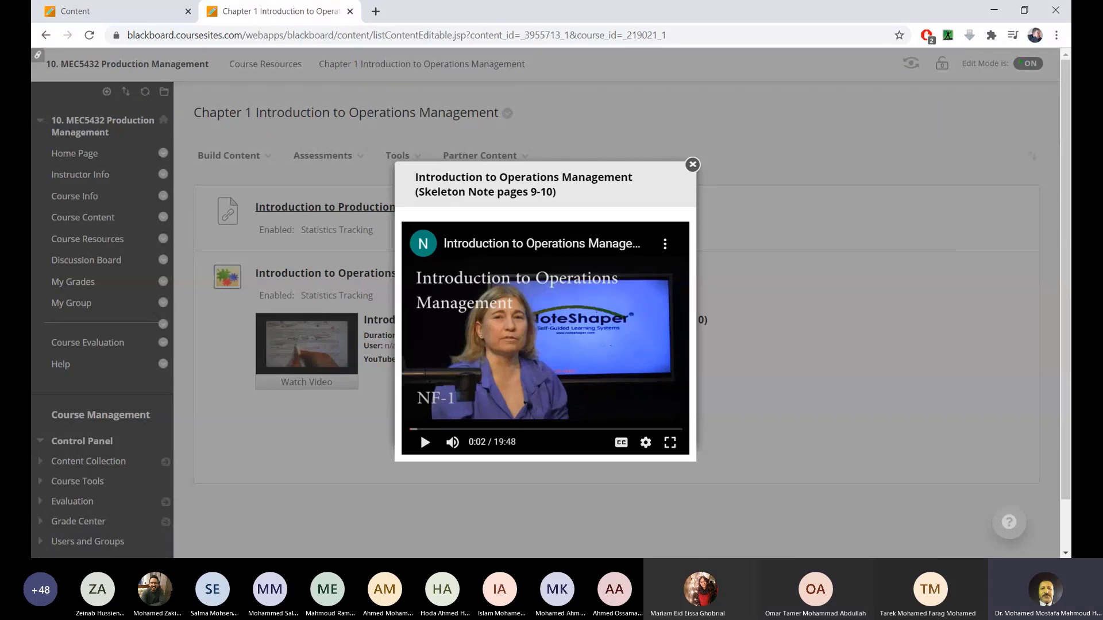
pyautogui.click(420, 432)
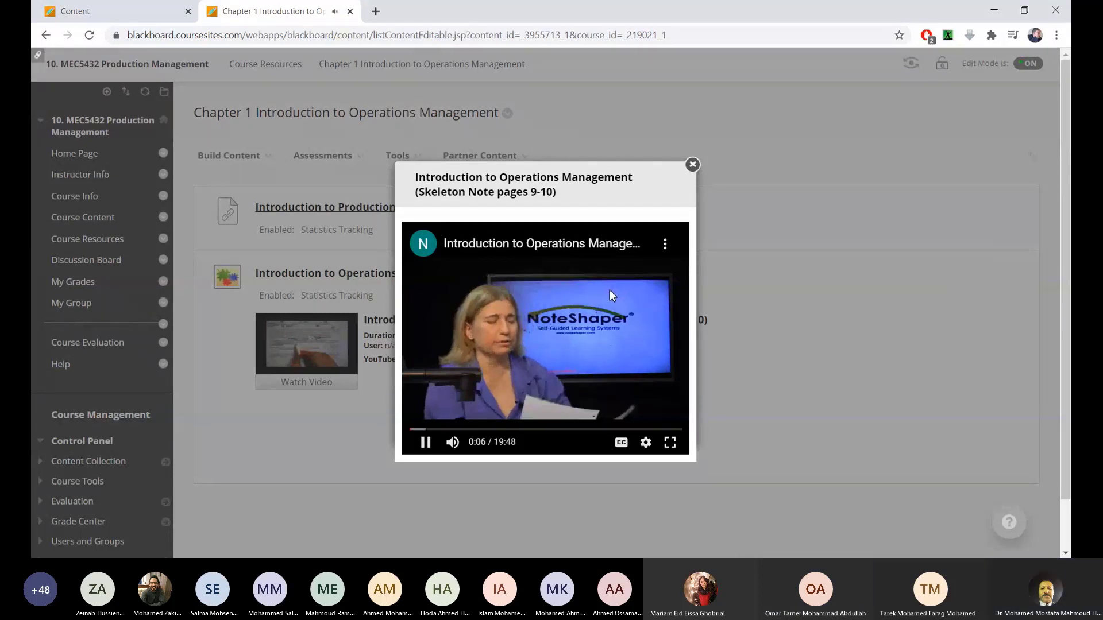
pyautogui.click(425, 444)
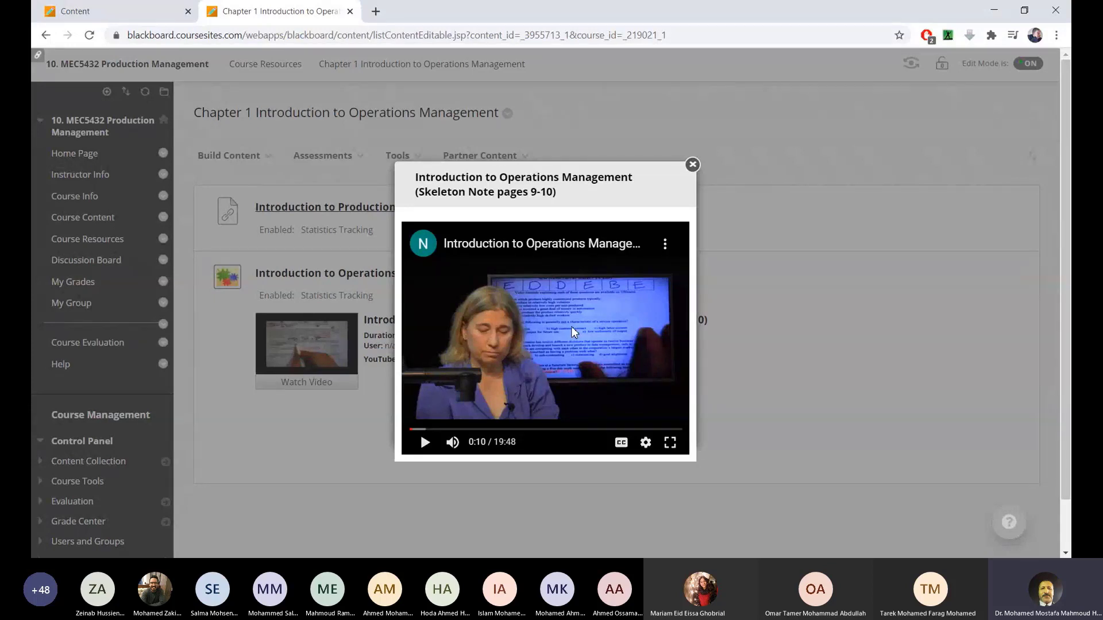
pyautogui.click(425, 442)
pyautogui.click(692, 165)
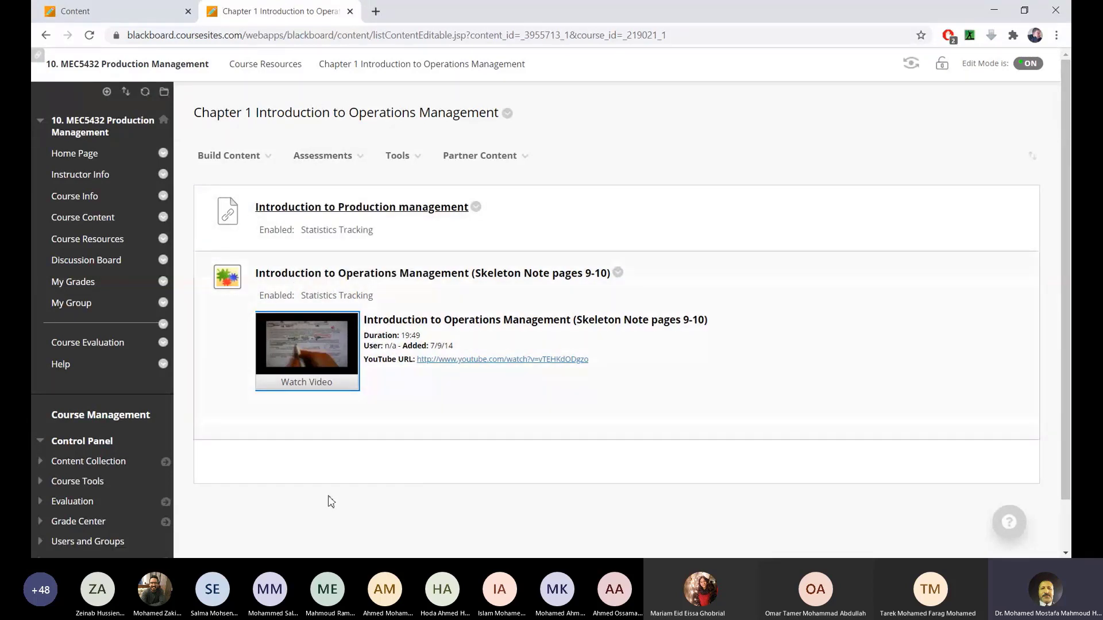
# Return from the Chapter 1 folder to the Course Resources page.
pyautogui.click(315, 156)
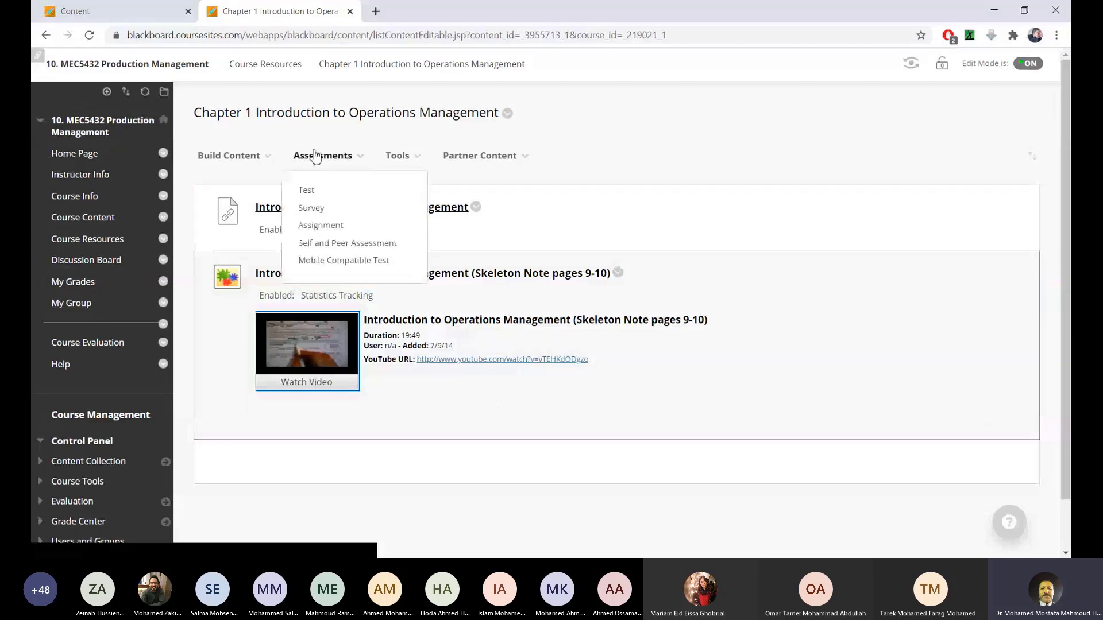
pyautogui.click(233, 118)
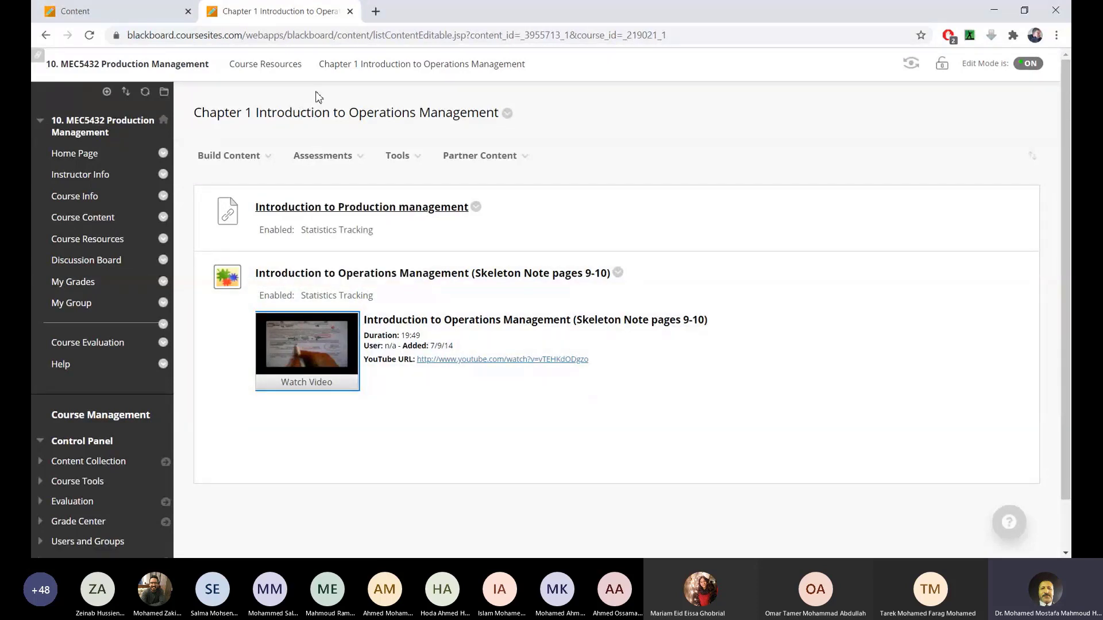
pyautogui.click(279, 69)
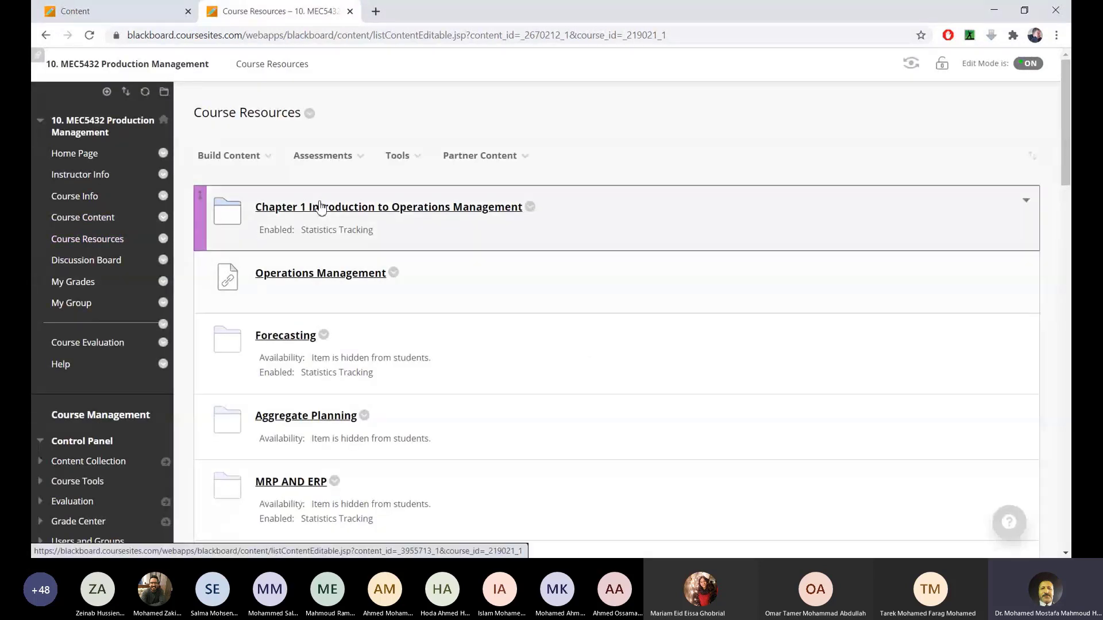
pyautogui.click(337, 210)
pyautogui.click(322, 155)
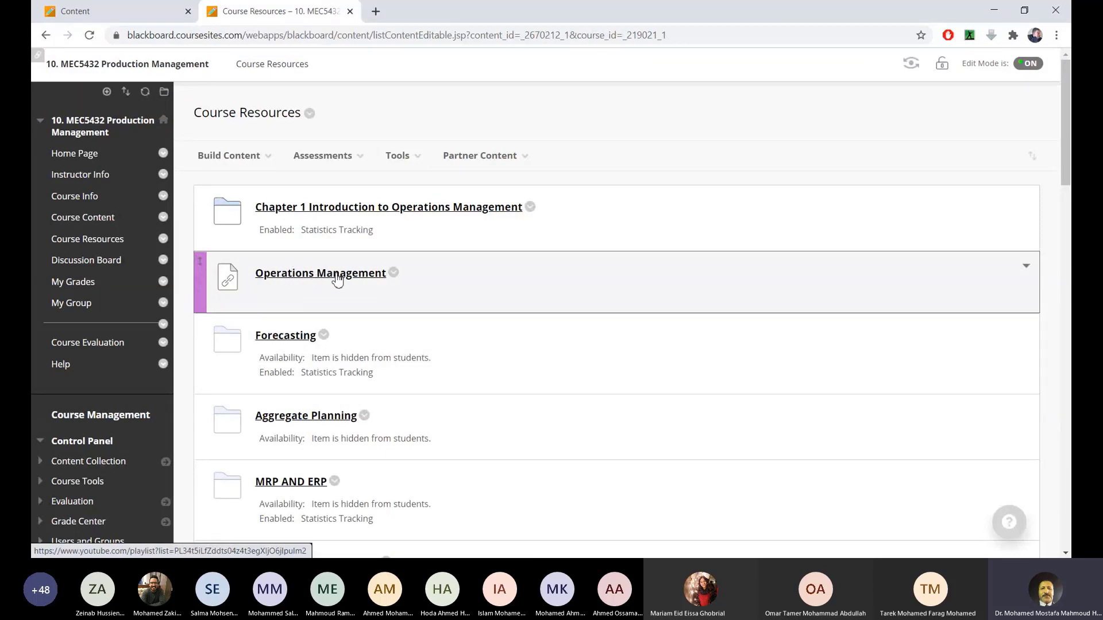
# Open the Operations Management playlist link and browse its videos through to the last one and back.
pyautogui.click(337, 274)
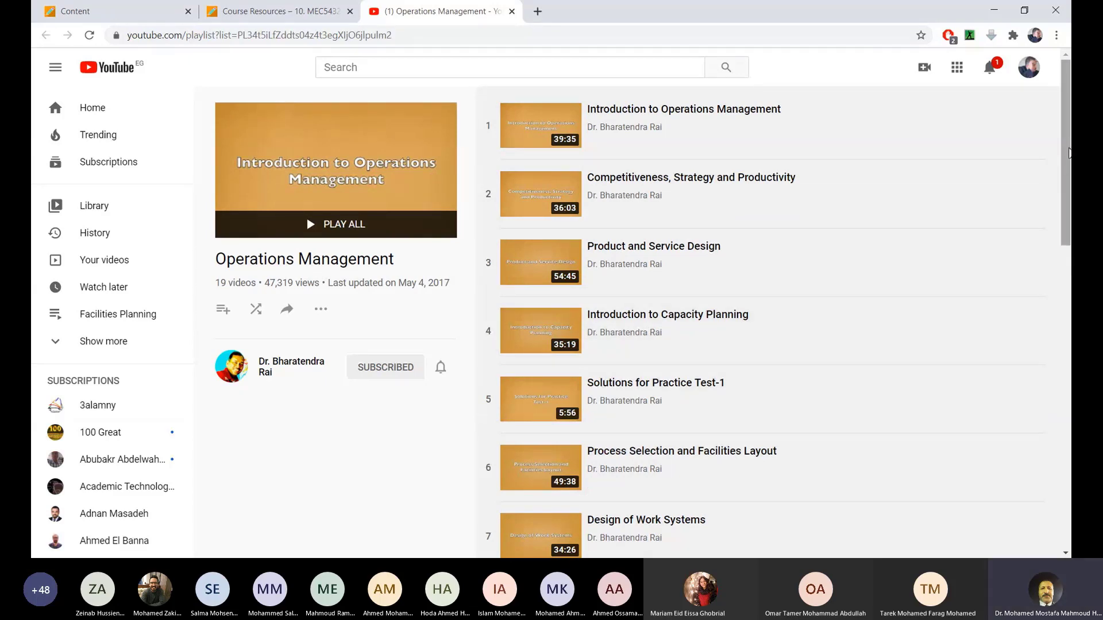
pyautogui.moveTo(1068, 152); pyautogui.dragTo(676, 480)
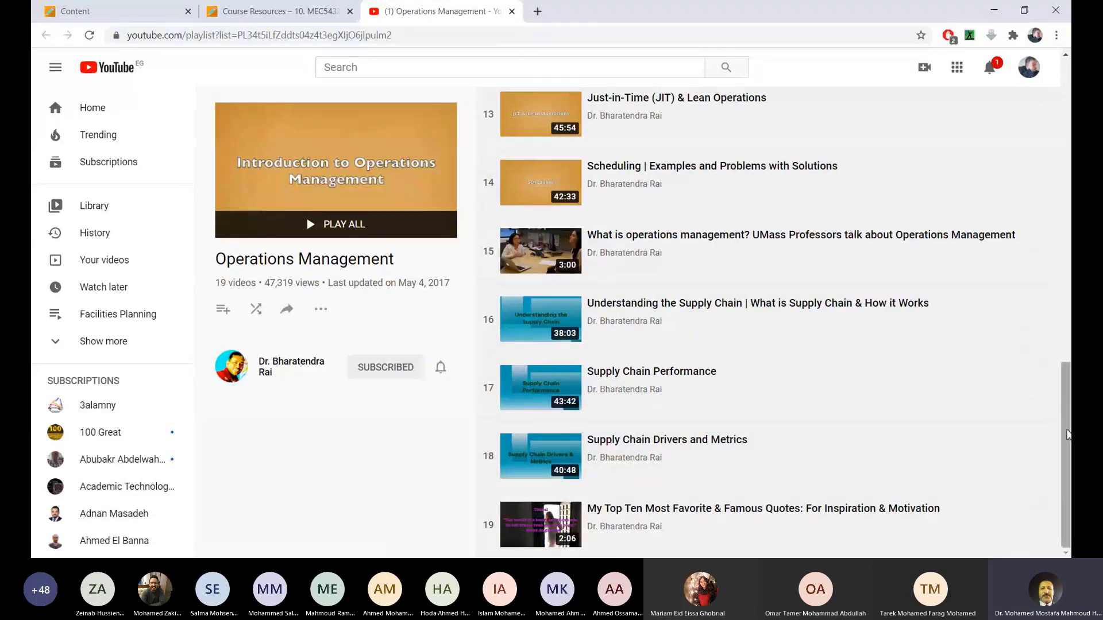
pyautogui.moveTo(1068, 439); pyautogui.dragTo(1056, 101)
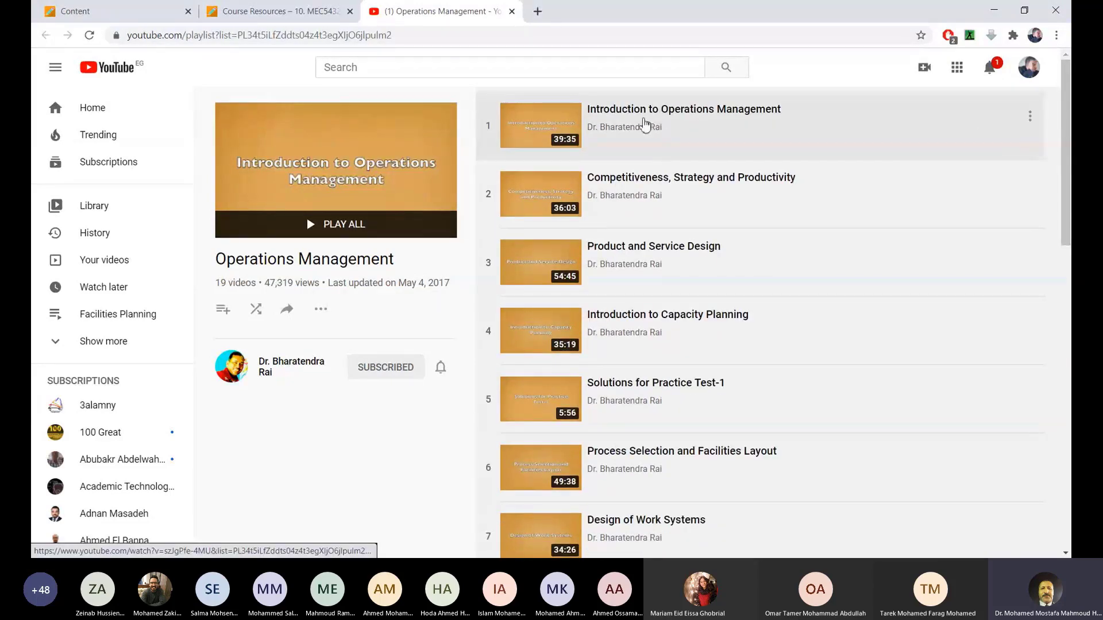
# Play the playlist's Introduction to Operations Management video, sample it at about 9:41, 23:00, 32:37 and a further point, and close it.
pyautogui.click(558, 126)
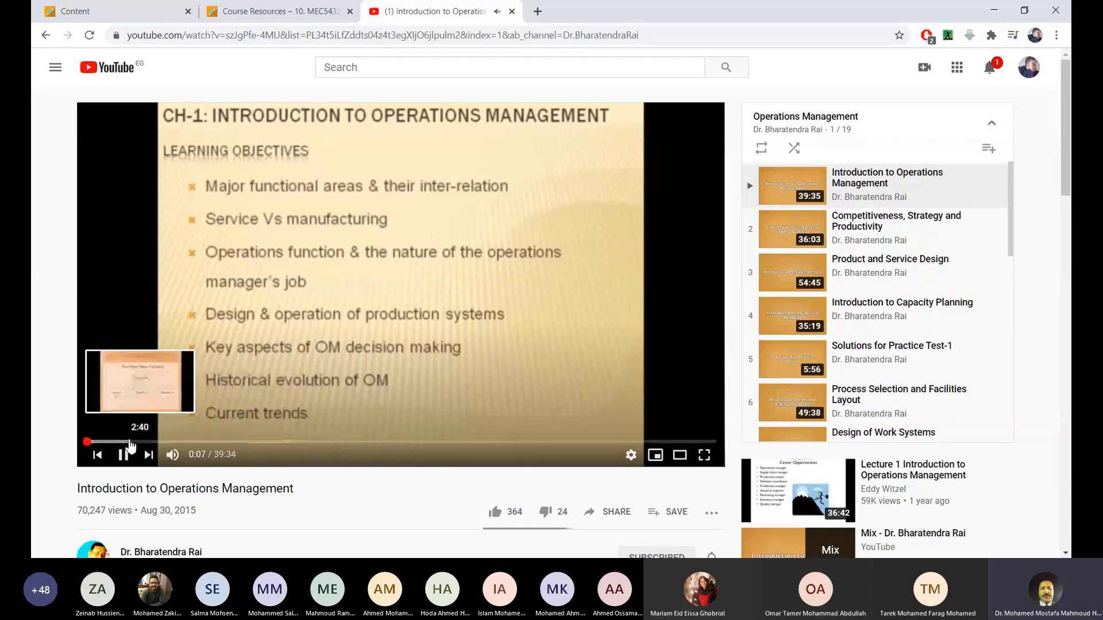
pyautogui.moveTo(131, 444); pyautogui.dragTo(240, 442)
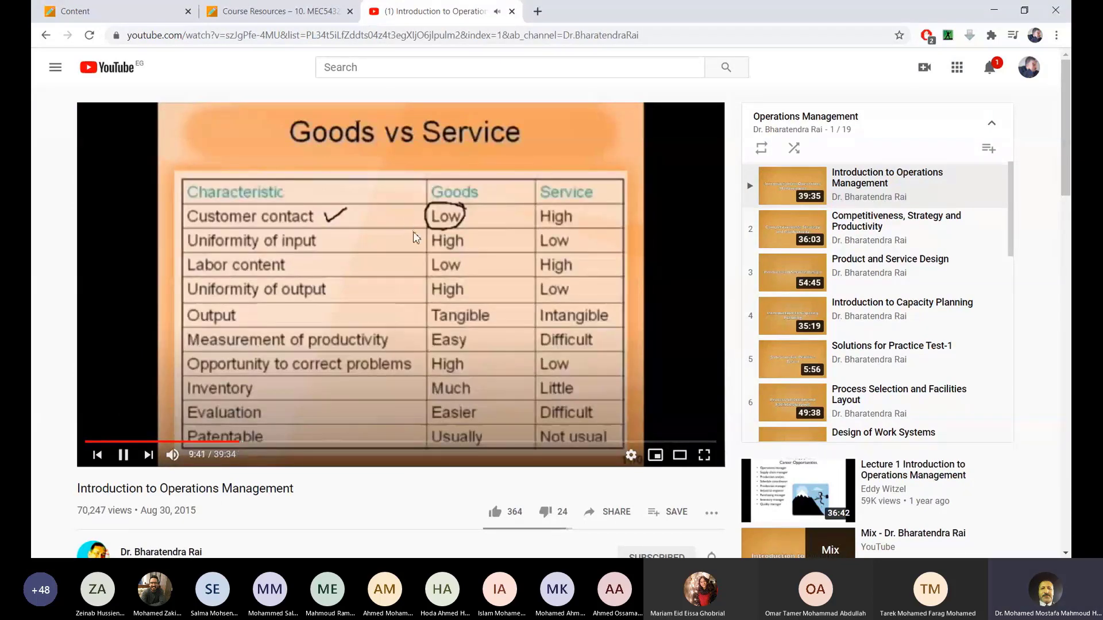
pyautogui.click(453, 443)
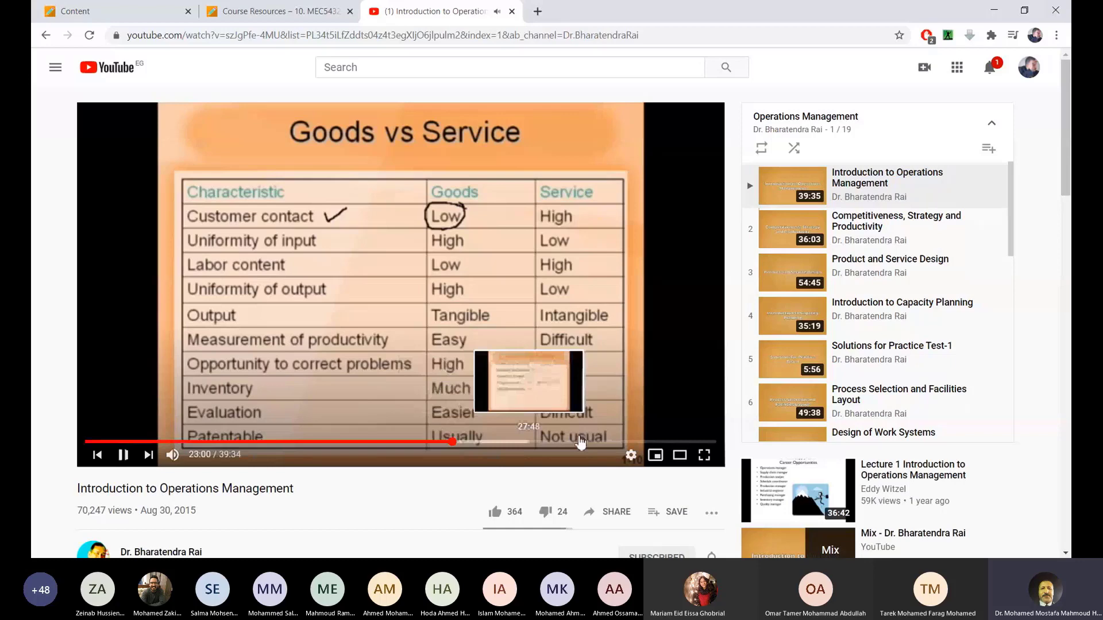
pyautogui.click(604, 442)
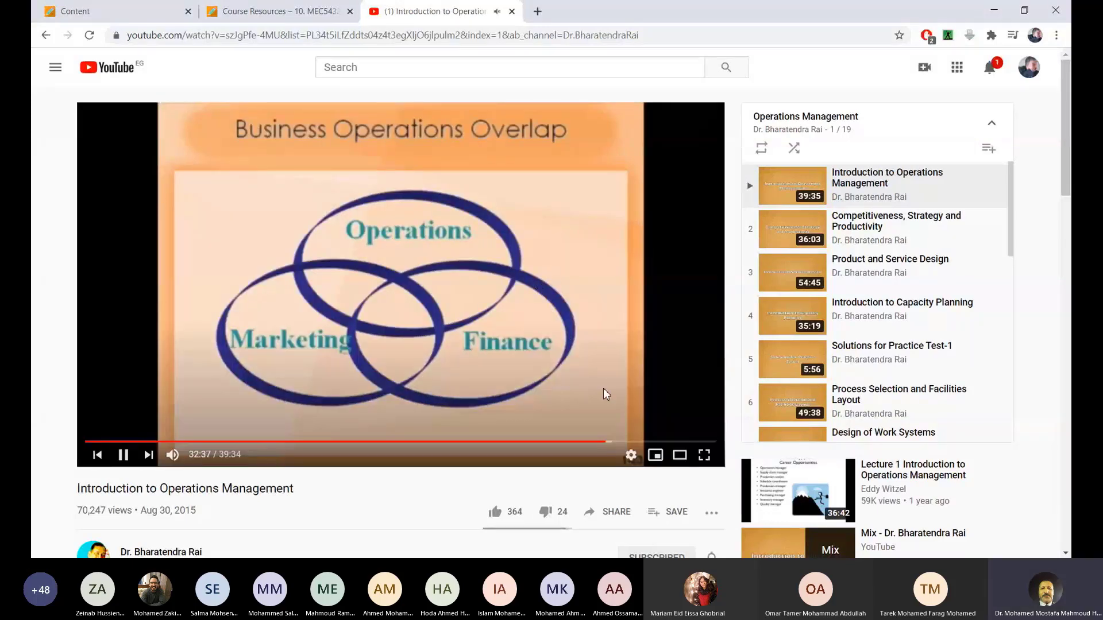
pyautogui.click(641, 442)
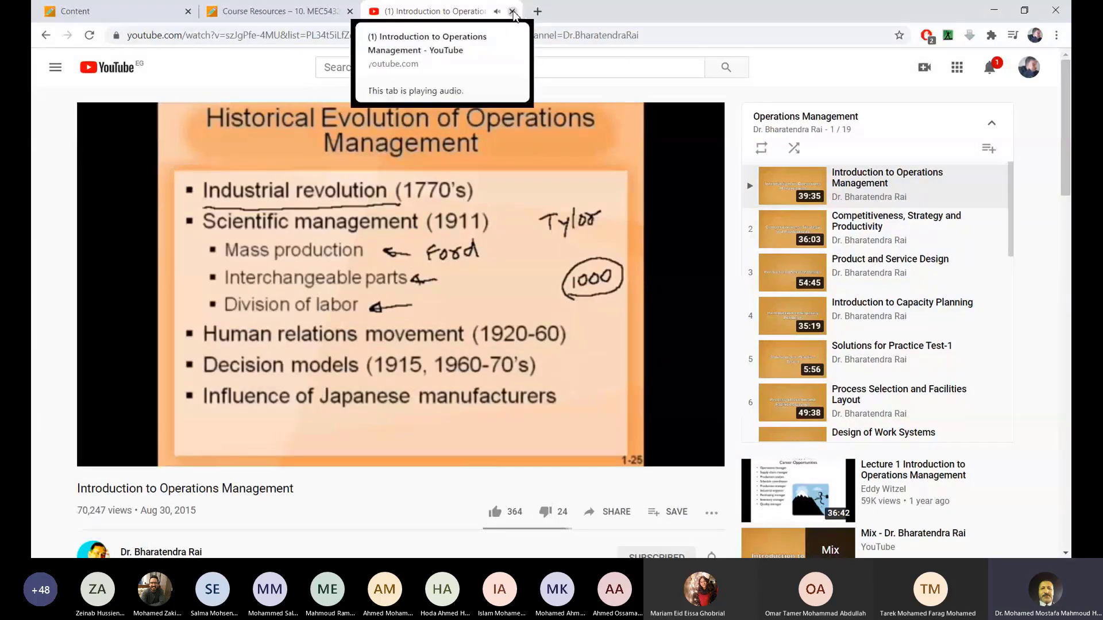
pyautogui.click(513, 12)
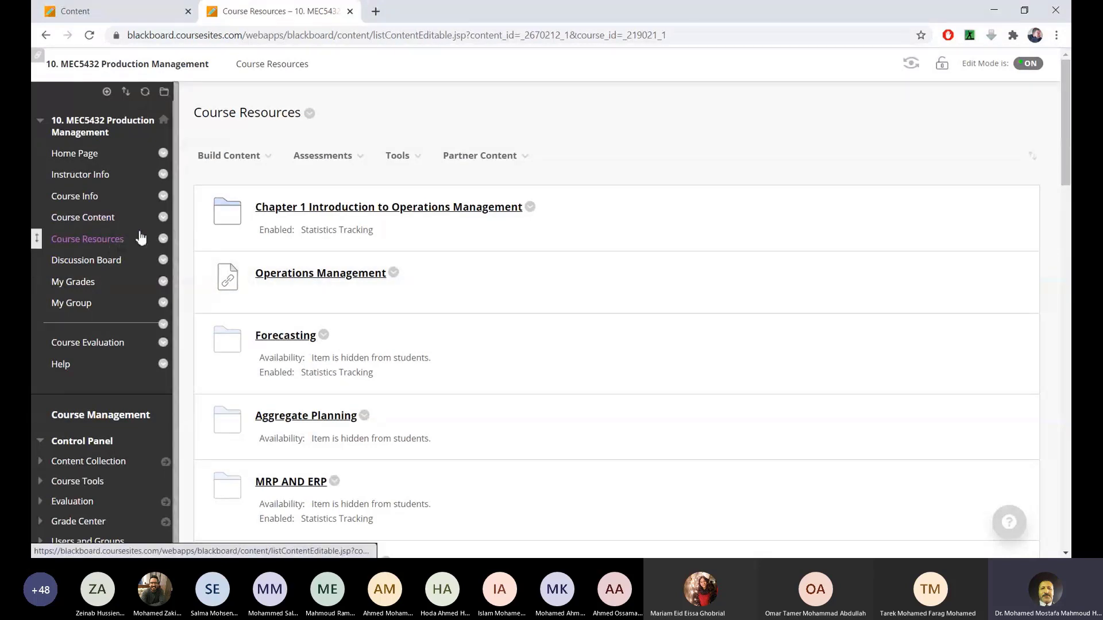
# Find the Camscannar folder further down in Course Resources and open it.
pyautogui.moveTo(1064, 131); pyautogui.dragTo(1070, 302)
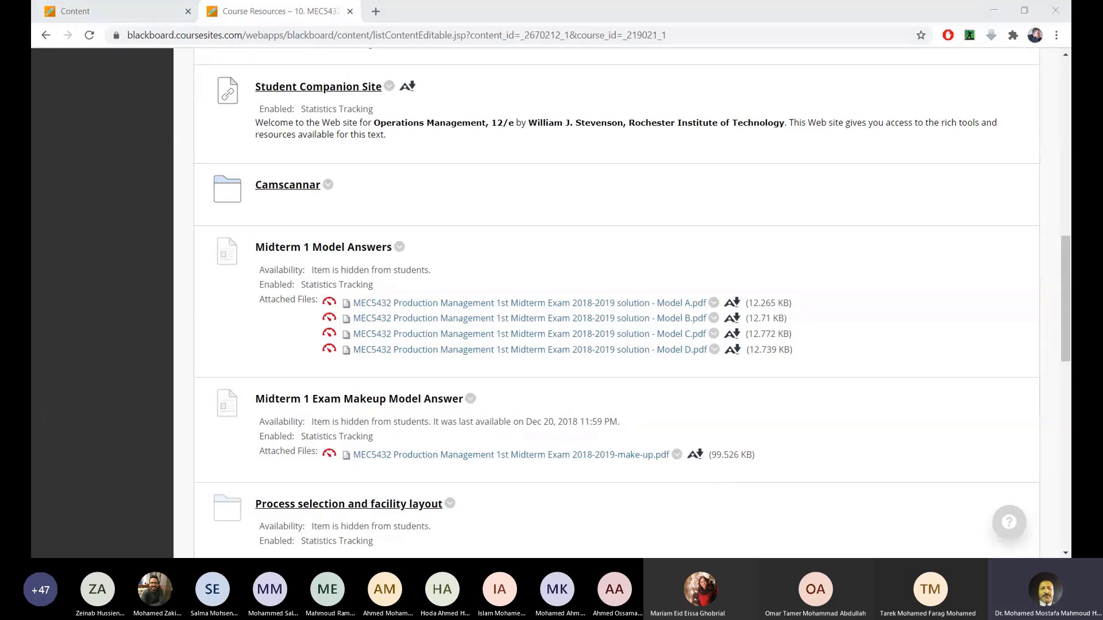
pyautogui.click(395, 394)
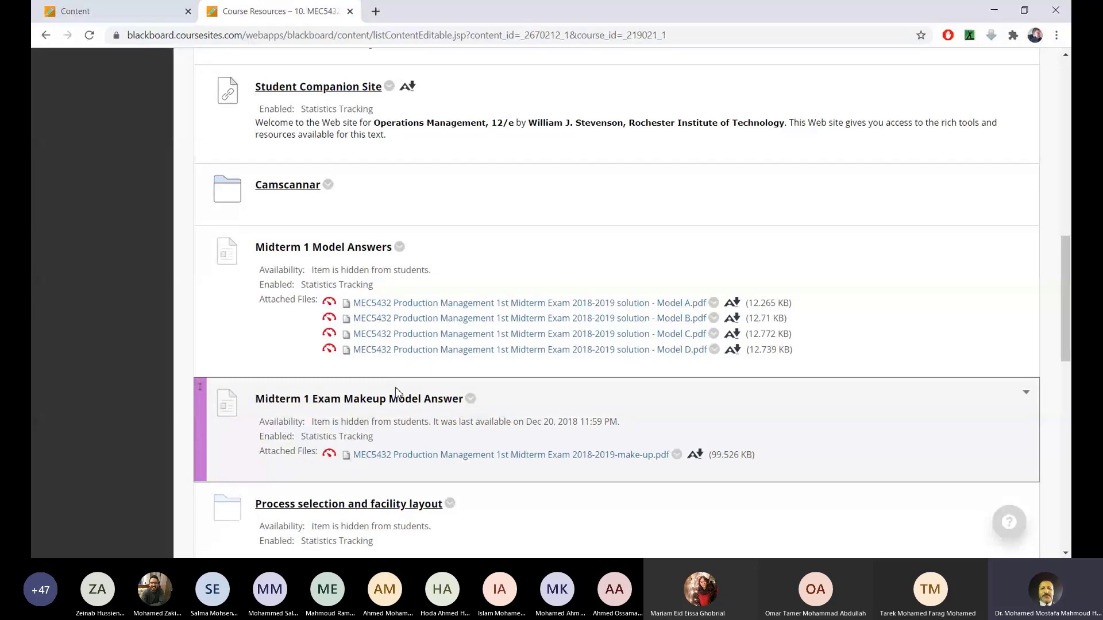
pyautogui.click(299, 190)
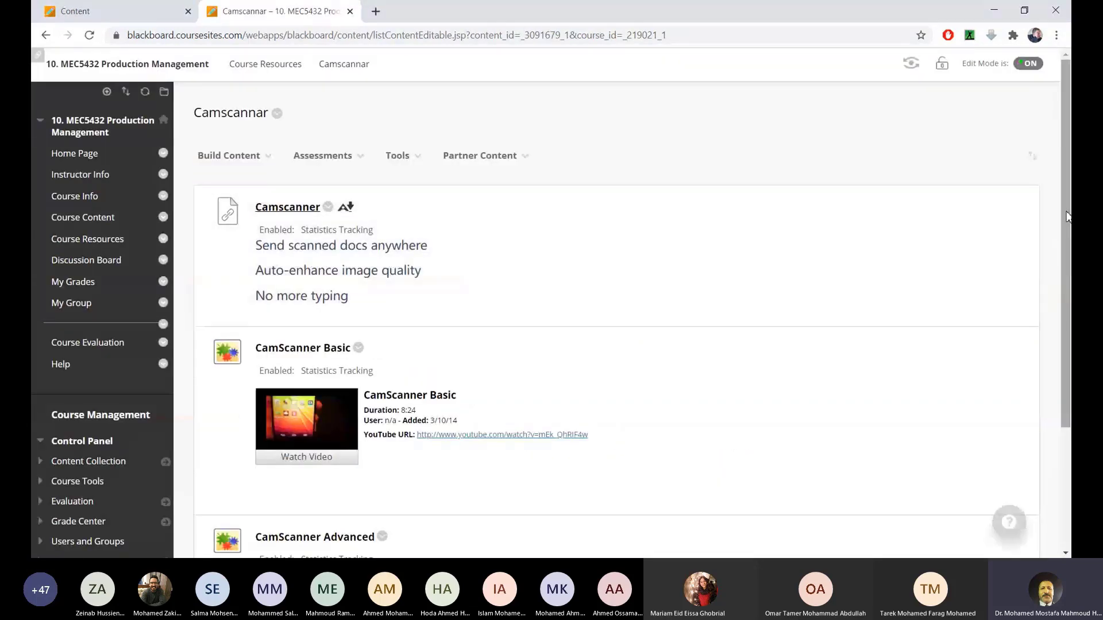
# Review the Camscanner link and the CamScanner Basic and Advanced videos, and go back to Course Resources.
pyautogui.scroll(-3, 1069, 318)
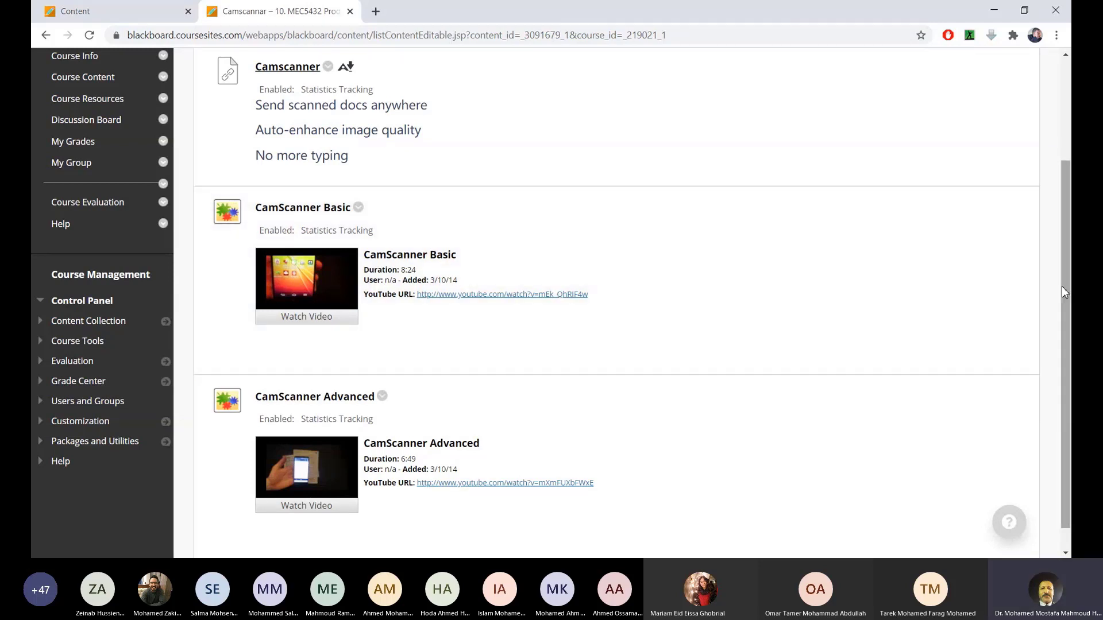
pyautogui.moveTo(1067, 288); pyautogui.dragTo(1066, 151)
pyautogui.click(265, 64)
pyautogui.click(323, 155)
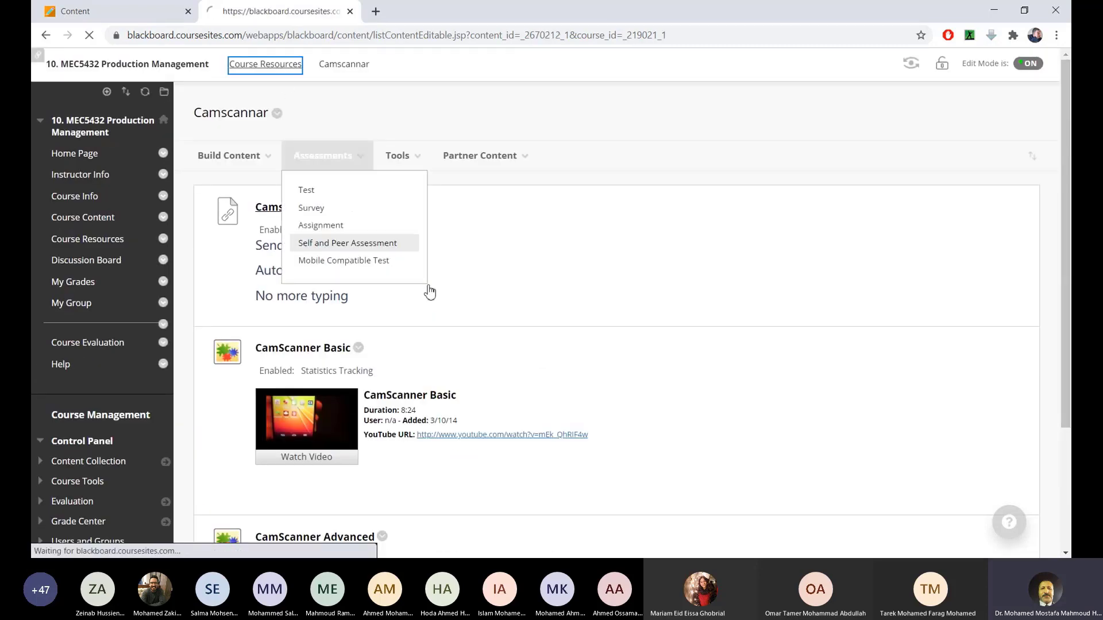
# Look through the Course Resources items down to the Reading Operations Tours and Cases Assignment video and return to the start.
pyautogui.click(228, 155)
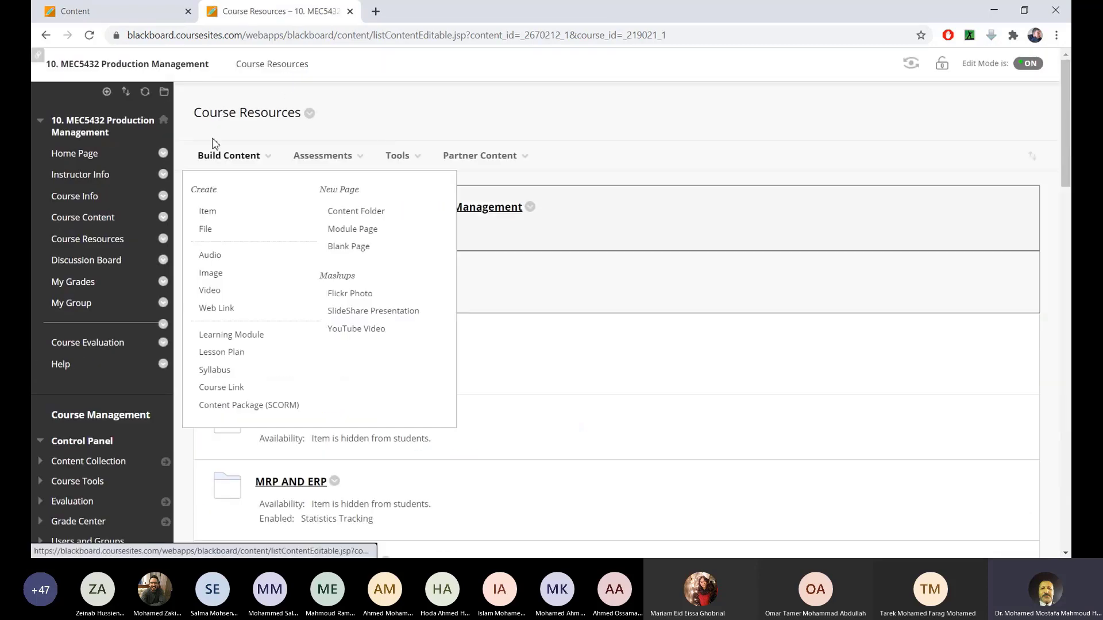
pyautogui.click(397, 155)
pyautogui.click(534, 393)
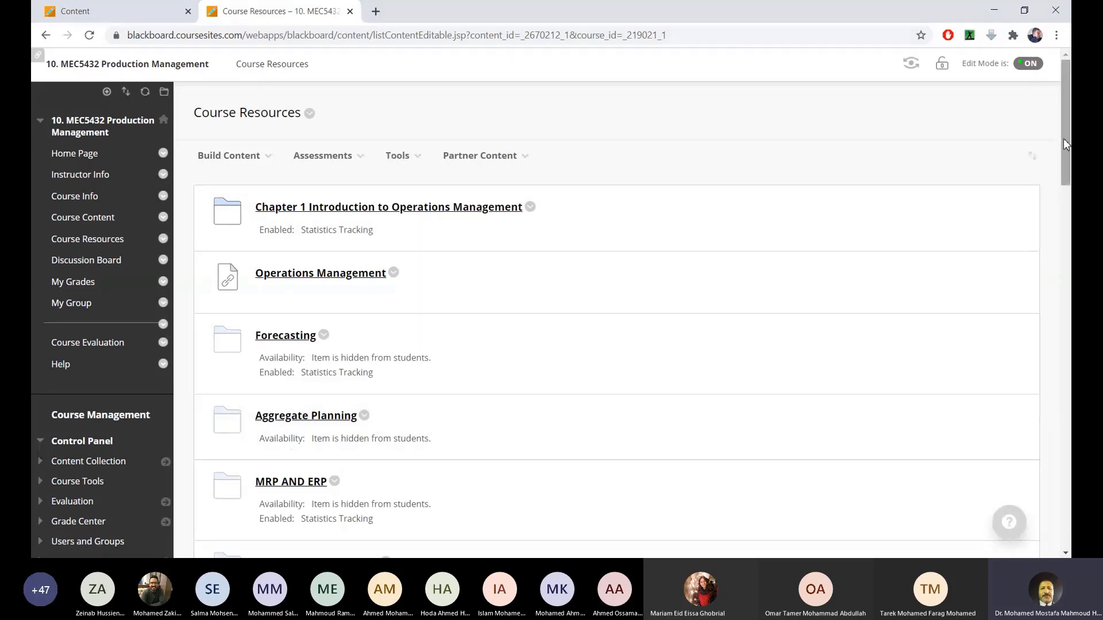
pyautogui.moveTo(1067, 137); pyautogui.dragTo(1069, 358)
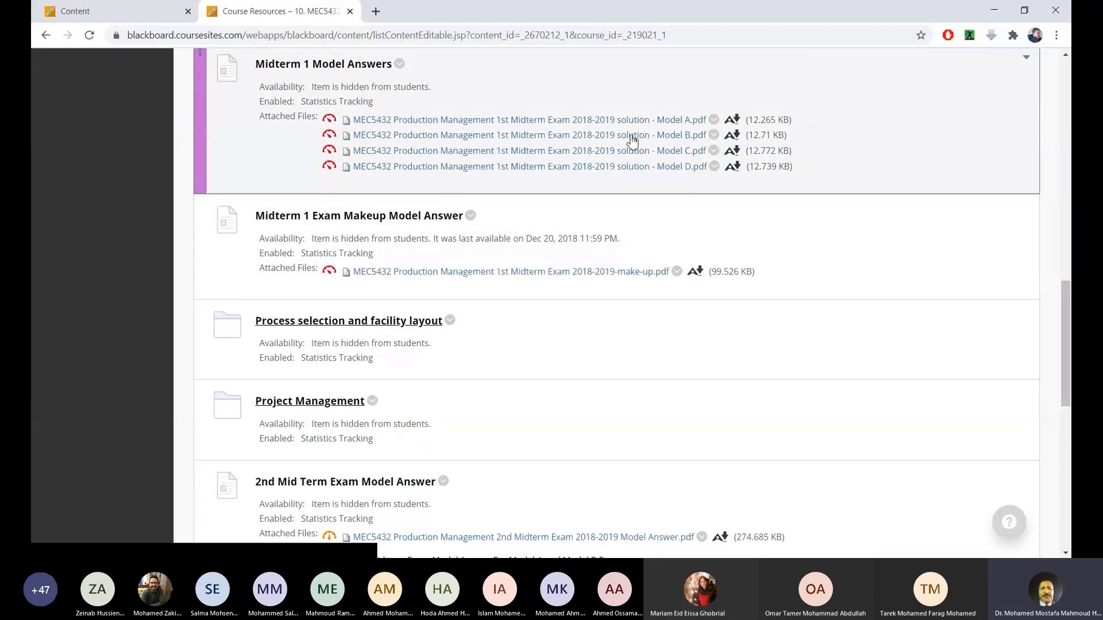
pyautogui.scroll(-7, 425, 169)
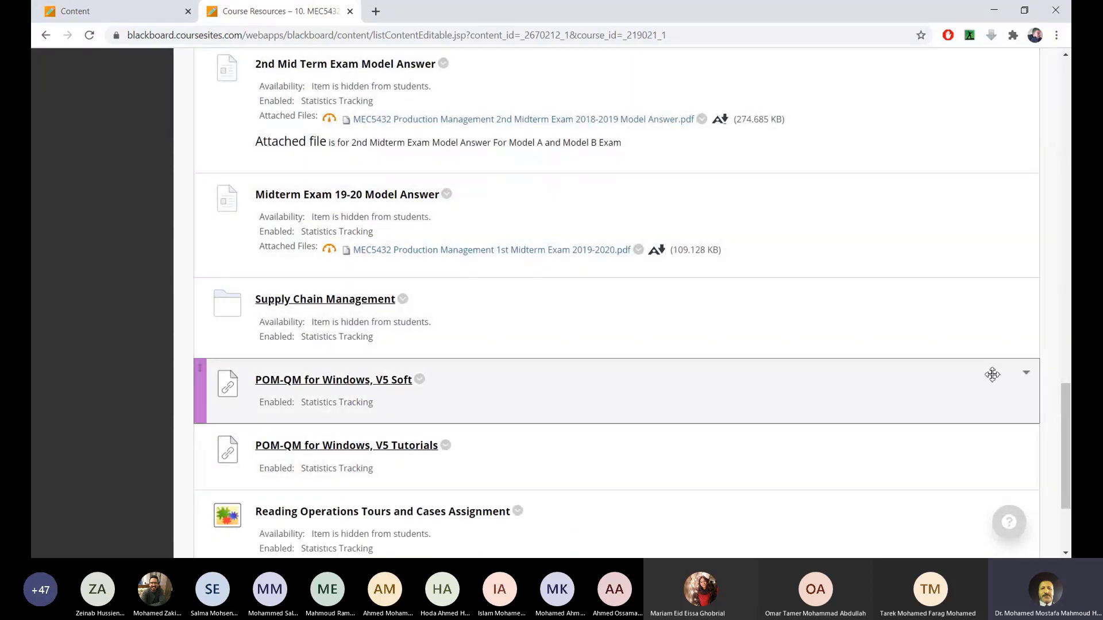
pyautogui.scroll(-3, 1027, 427)
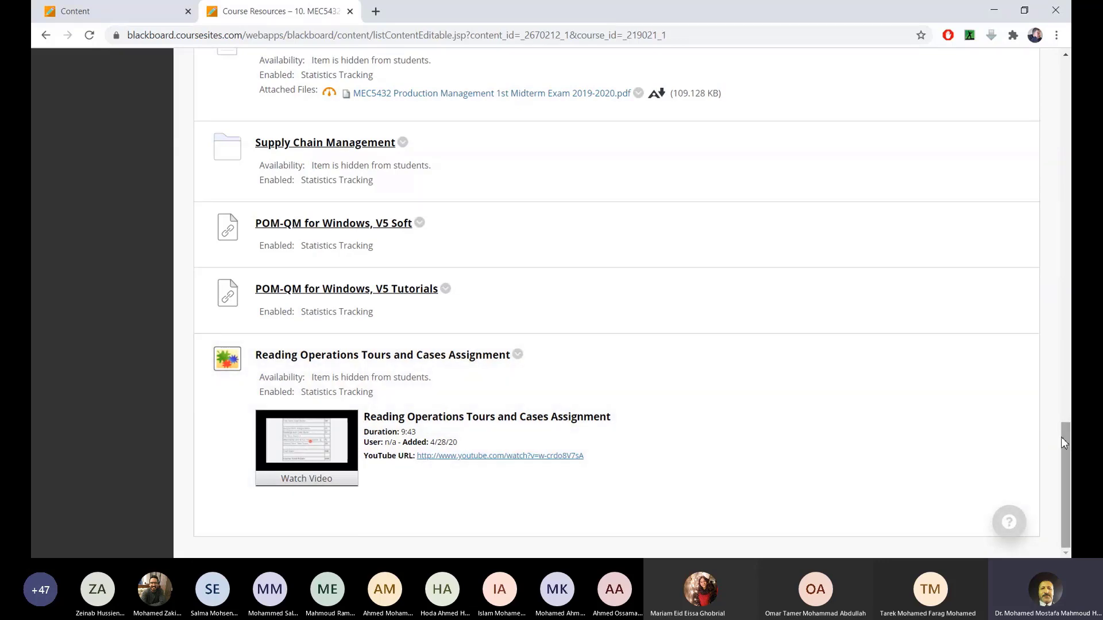
pyautogui.moveTo(1066, 430); pyautogui.dragTo(1043, 95)
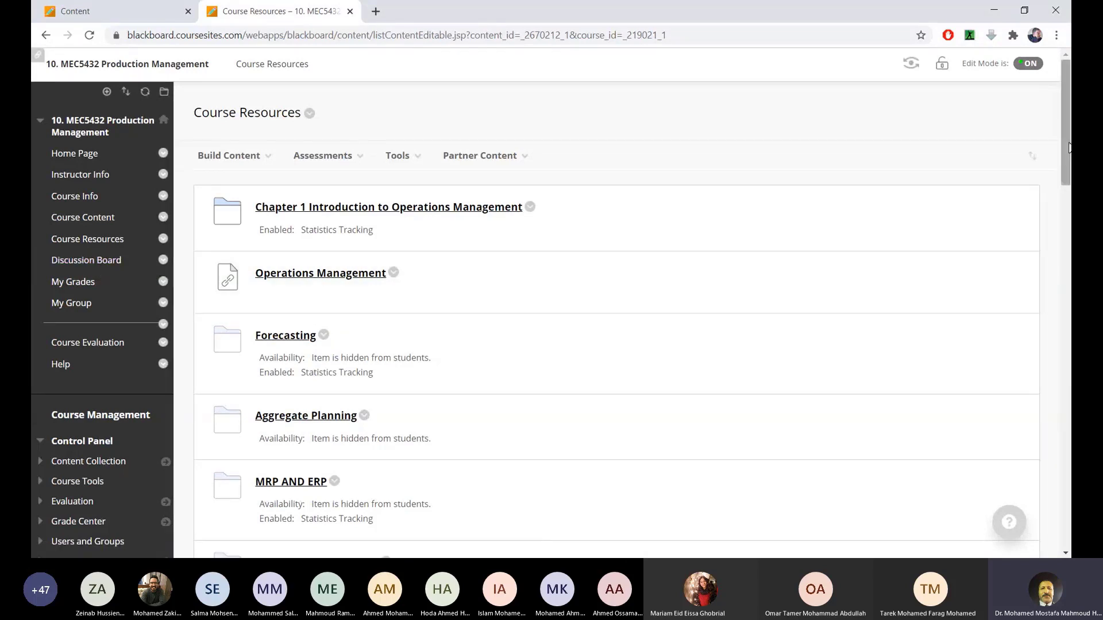
# Open the Discussion Board and review the chapter discussion threads in its last forum, the one on course problems.
pyautogui.click(80, 279)
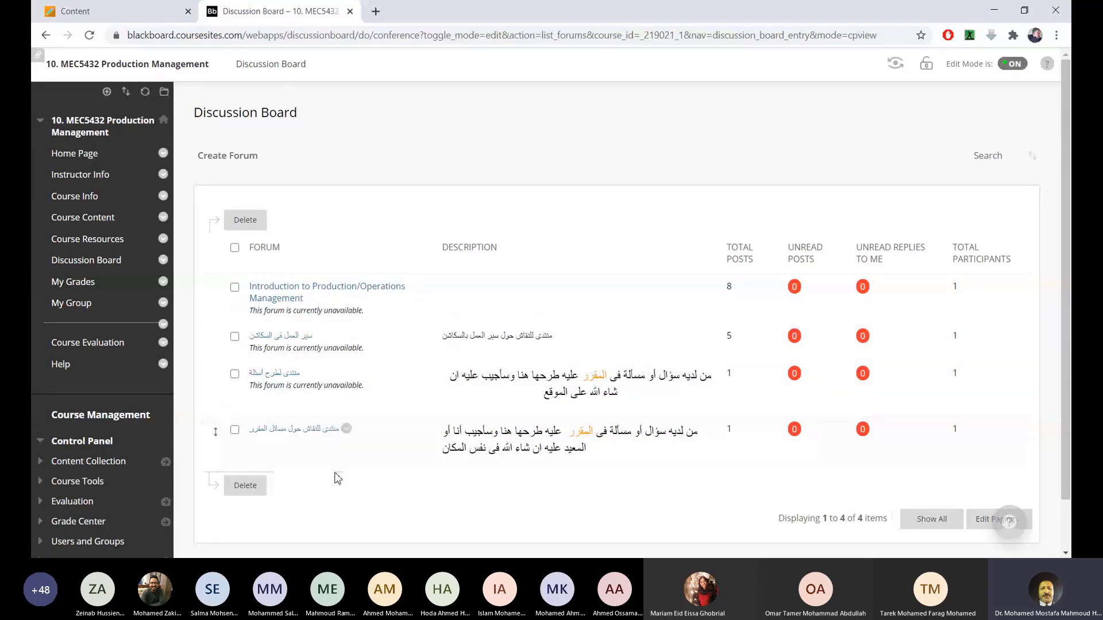
pyautogui.click(280, 435)
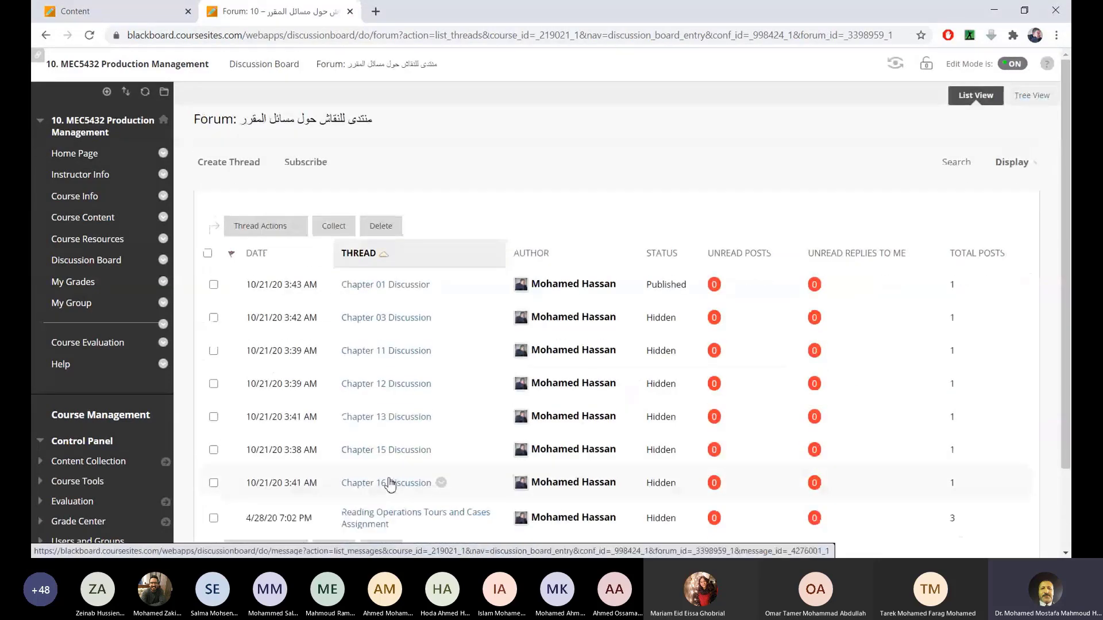
pyautogui.click(270, 64)
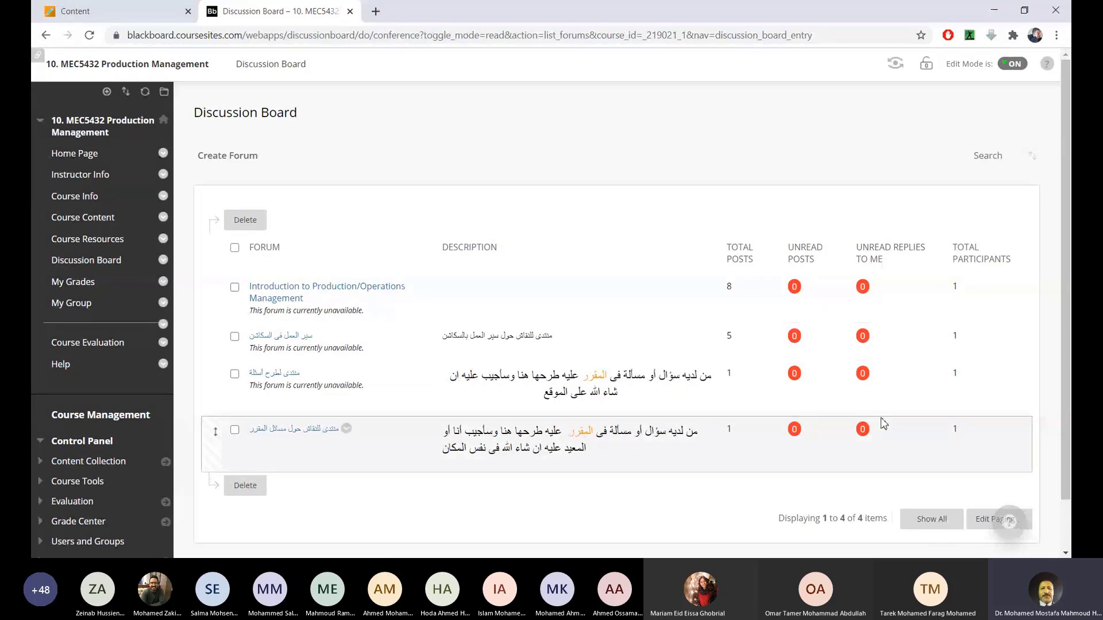
pyautogui.click(316, 439)
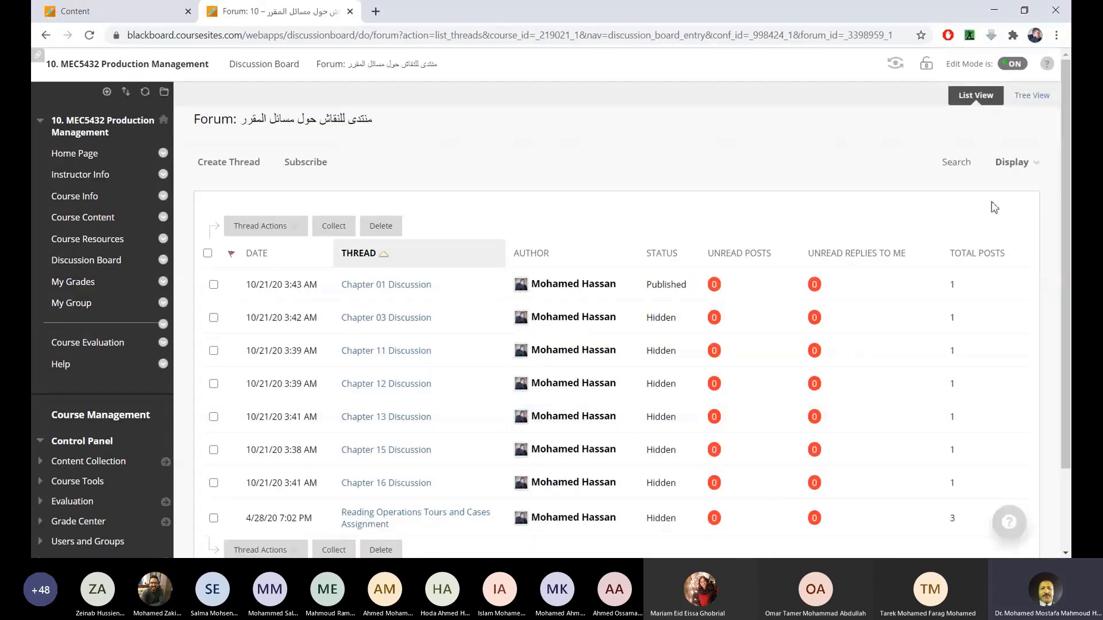
pyautogui.scroll(-2, 632, 190)
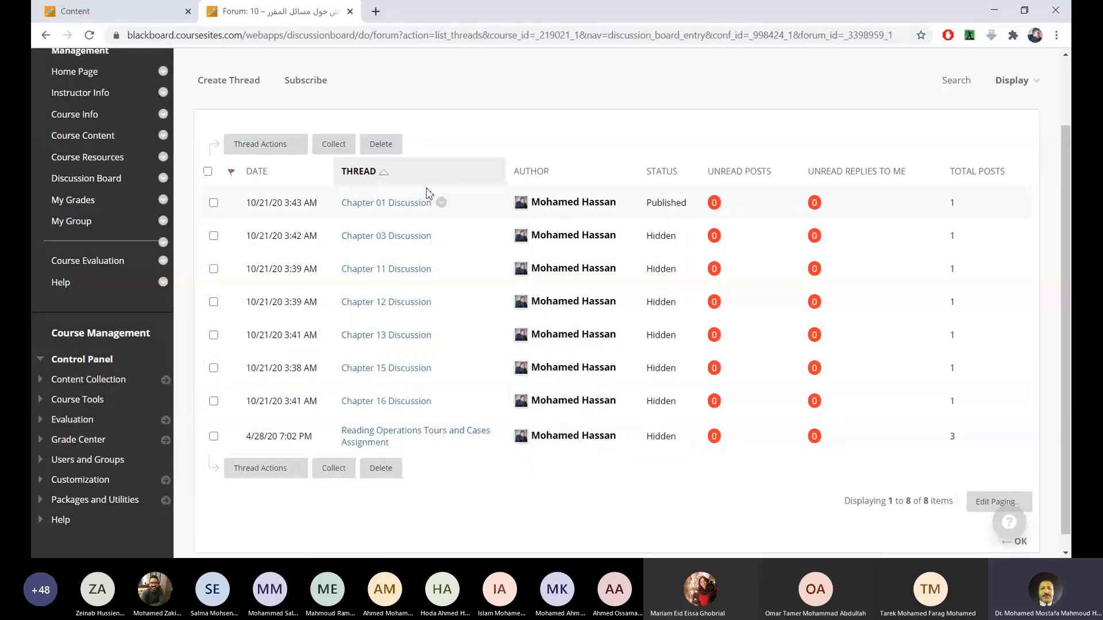
# Draft a trial reply reading "fdf" in the Chapter 01 Discussion thread, discard it and return to the forum's thread list.
pyautogui.click(402, 207)
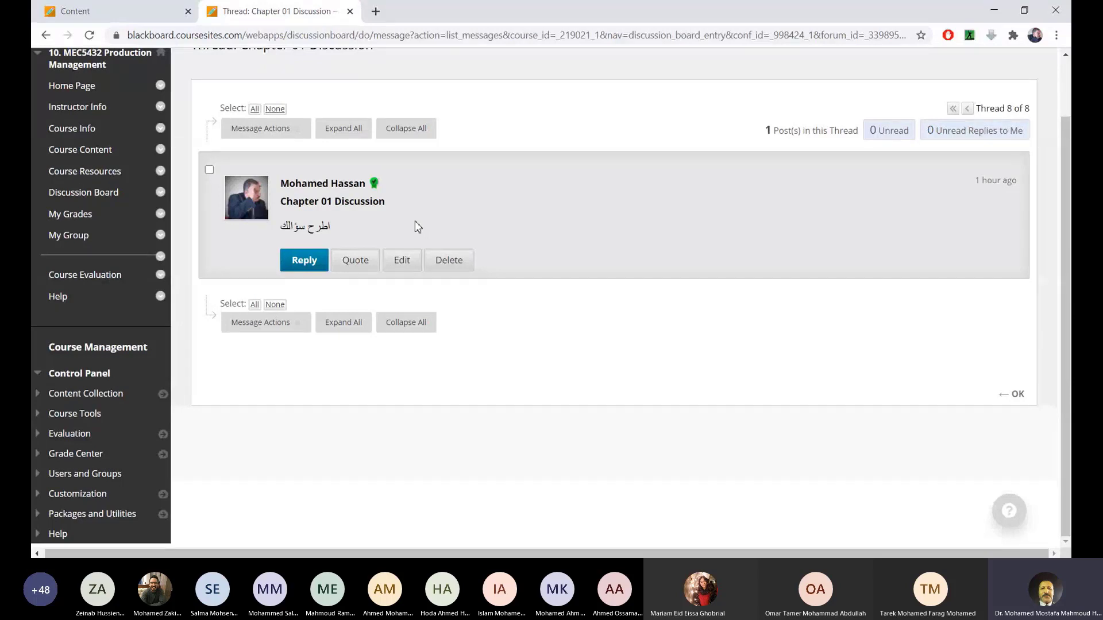
pyautogui.click(305, 262)
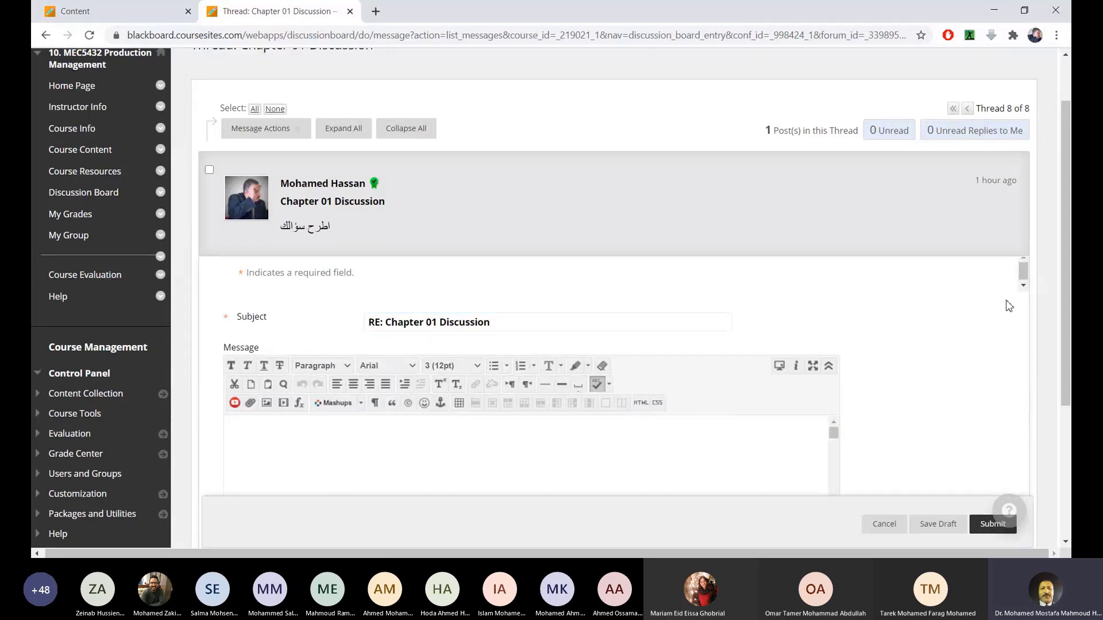
pyautogui.scroll(-3, 1061, 376)
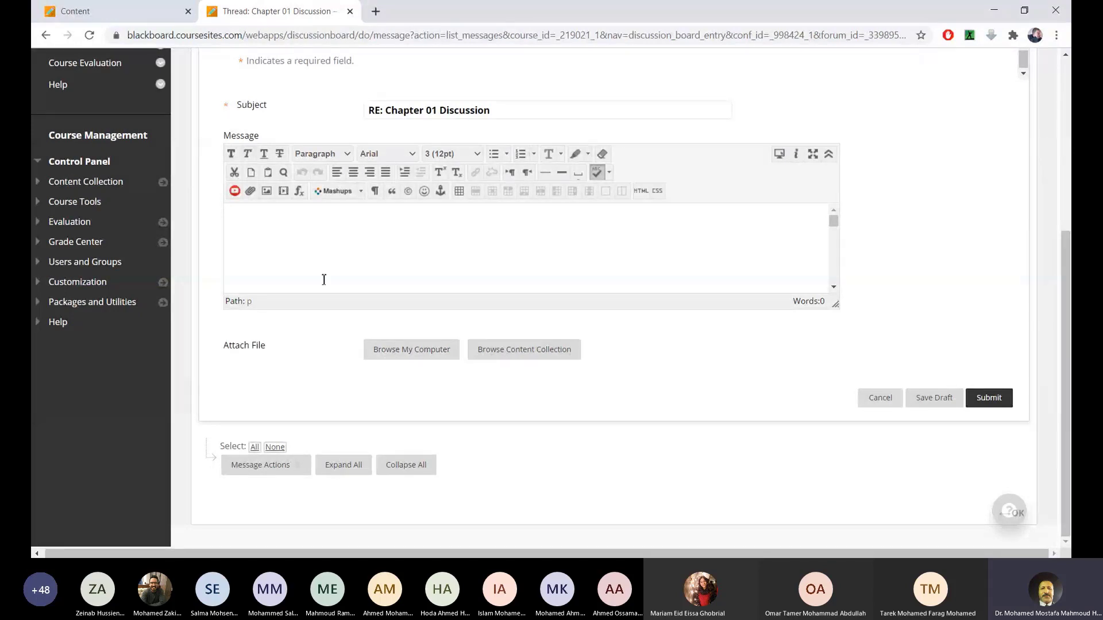
pyautogui.click(292, 231)
pyautogui.write('fdf')
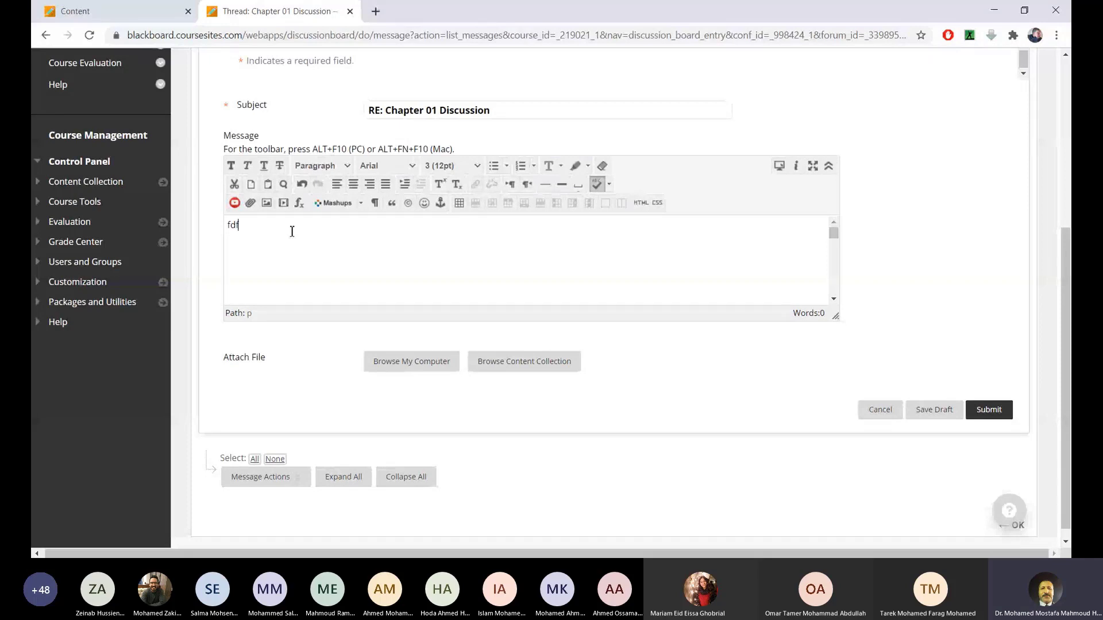
pyautogui.hotkey('shift', 'Tab')
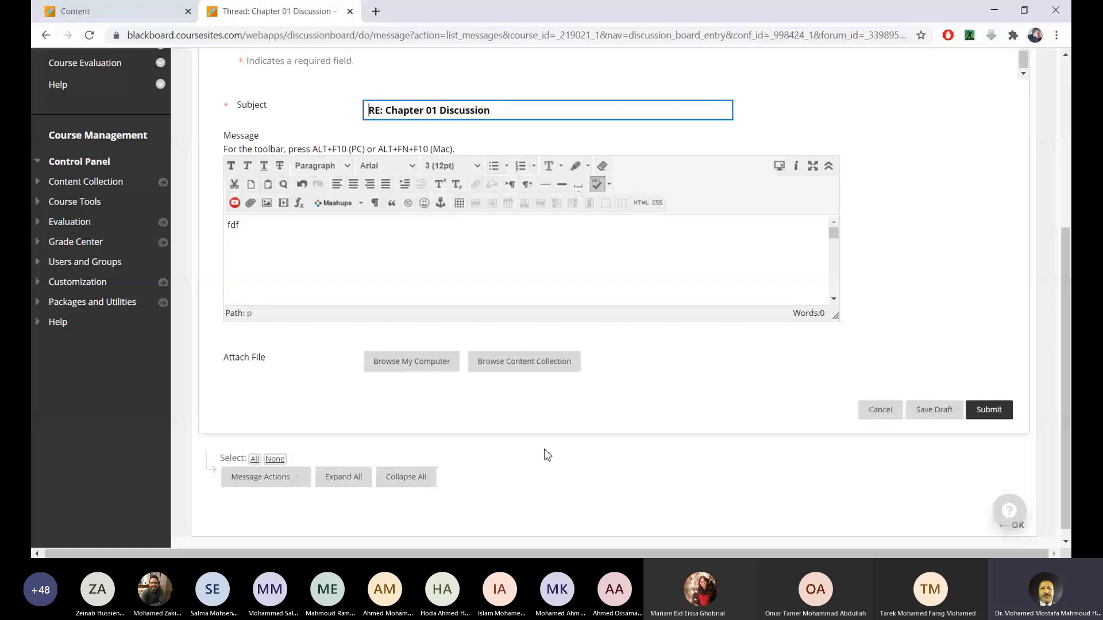
pyautogui.press('Return')
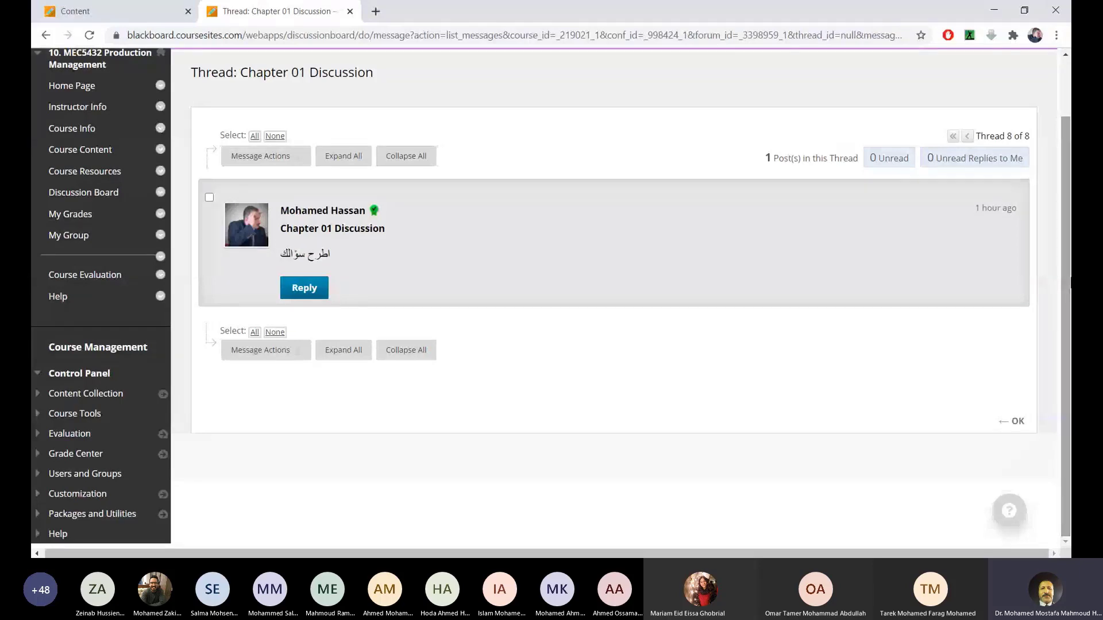
pyautogui.click(1008, 428)
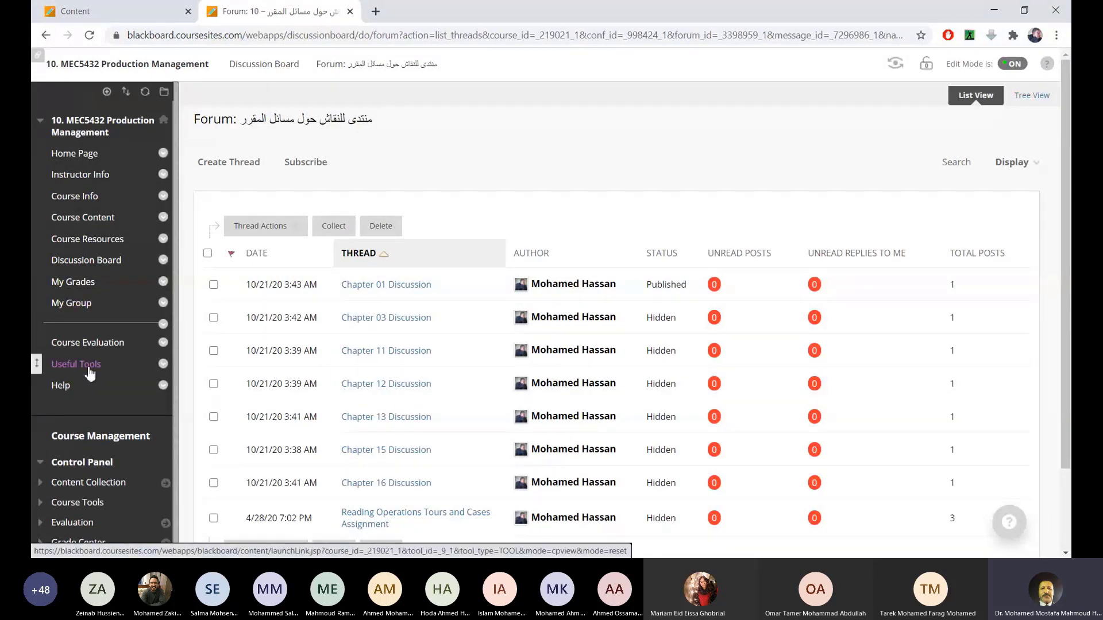
# Open Useful Tools and look through the available course tools down to Discussion Board and Wikis.
pyautogui.click(89, 371)
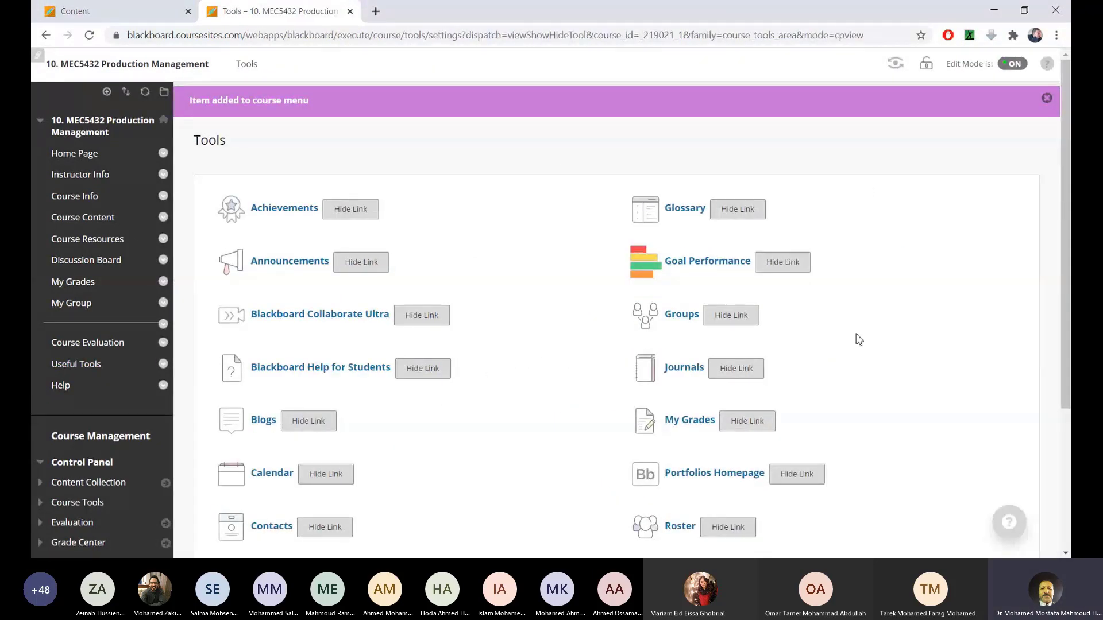
pyautogui.moveTo(1064, 226); pyautogui.dragTo(1069, 351)
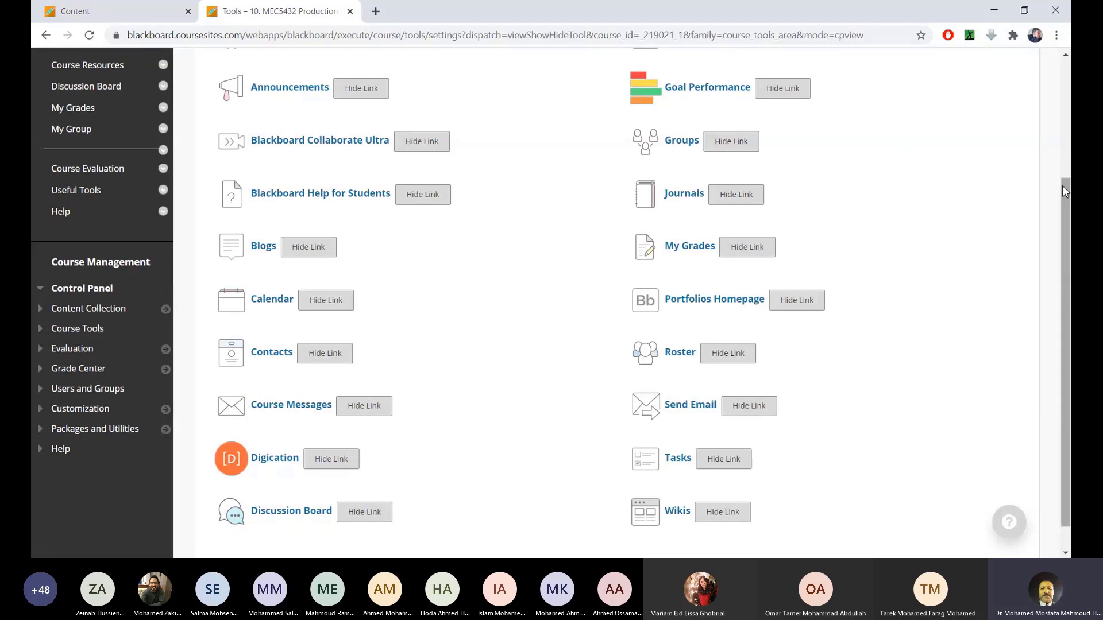
pyautogui.moveTo(1069, 214); pyautogui.dragTo(1068, 234)
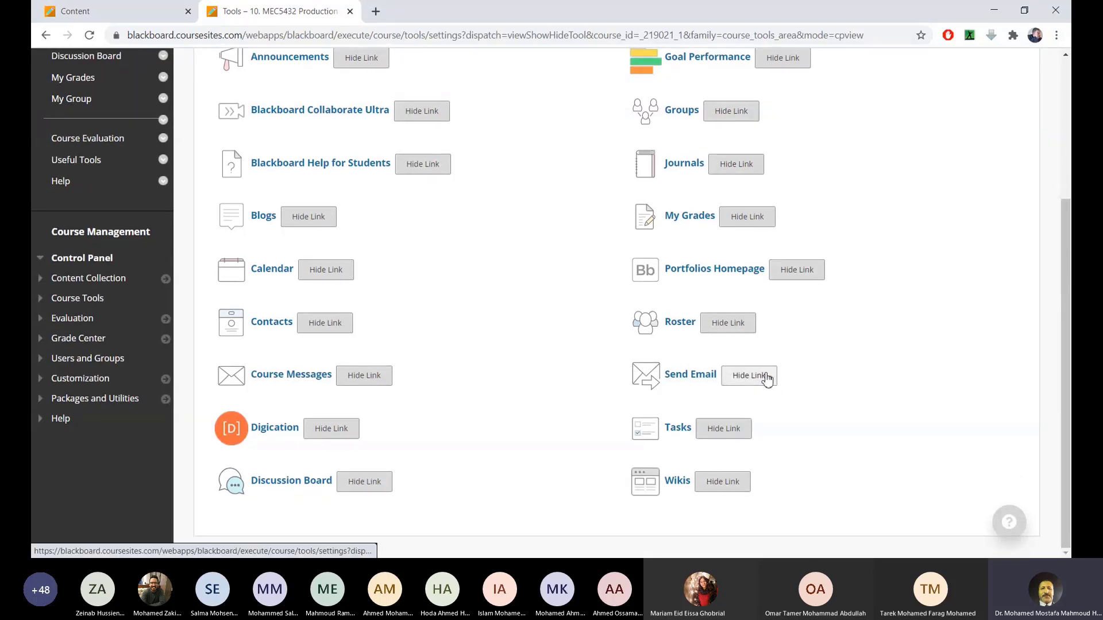
# Open a Send Email form for All Instructor Users, examine its subject, message and attachment fields, and cancel it.
pyautogui.click(689, 377)
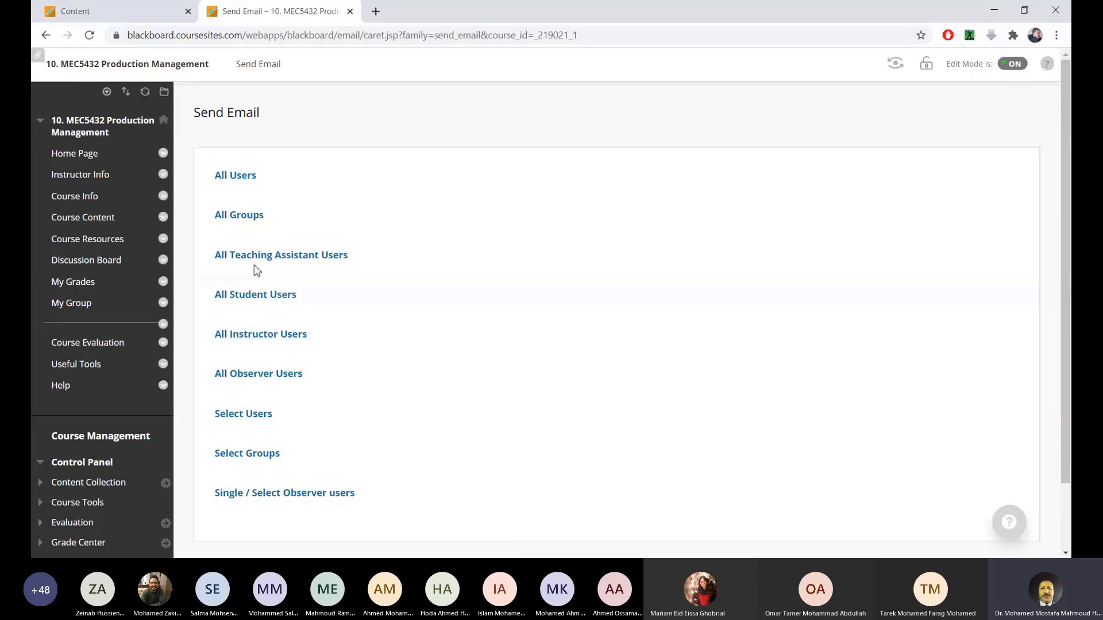
pyautogui.click(267, 334)
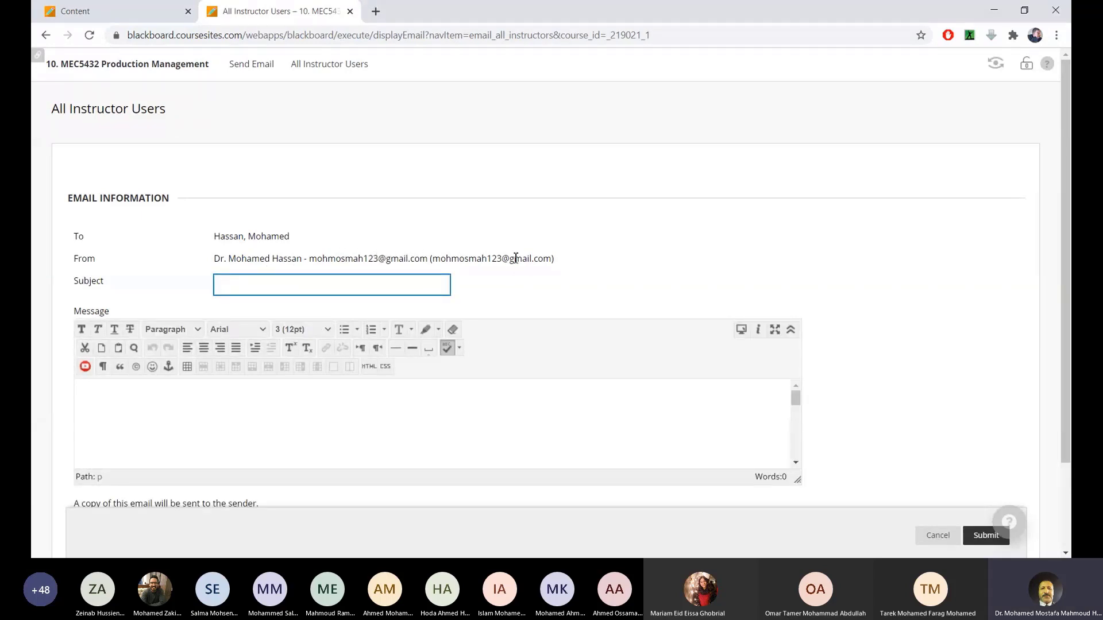
pyautogui.click(220, 291)
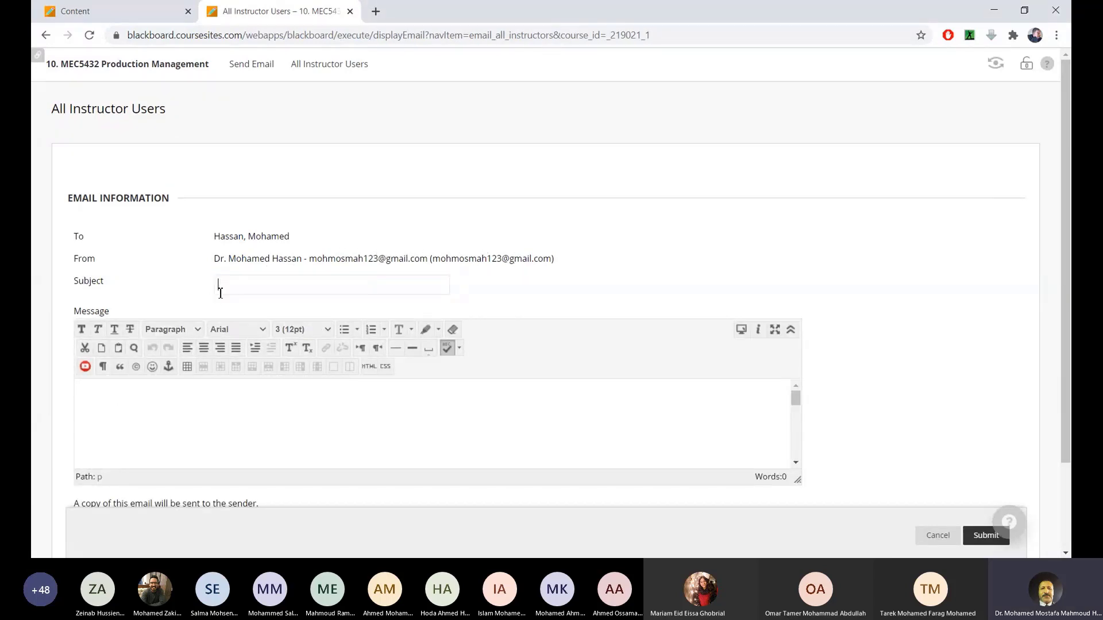
pyautogui.click(130, 406)
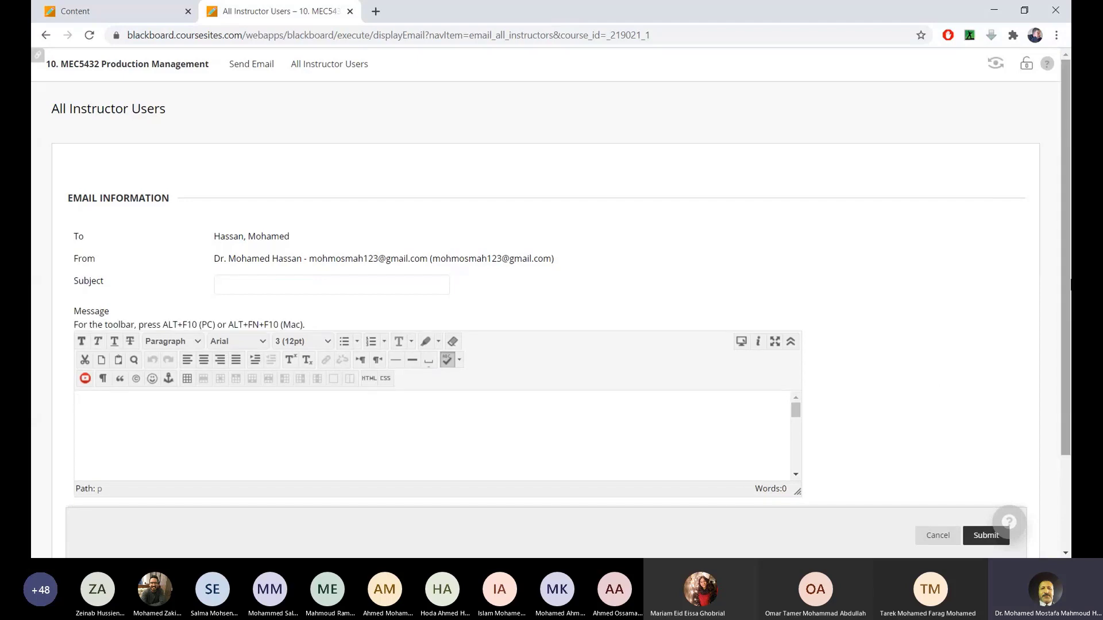
pyautogui.scroll(-2, 1066, 287)
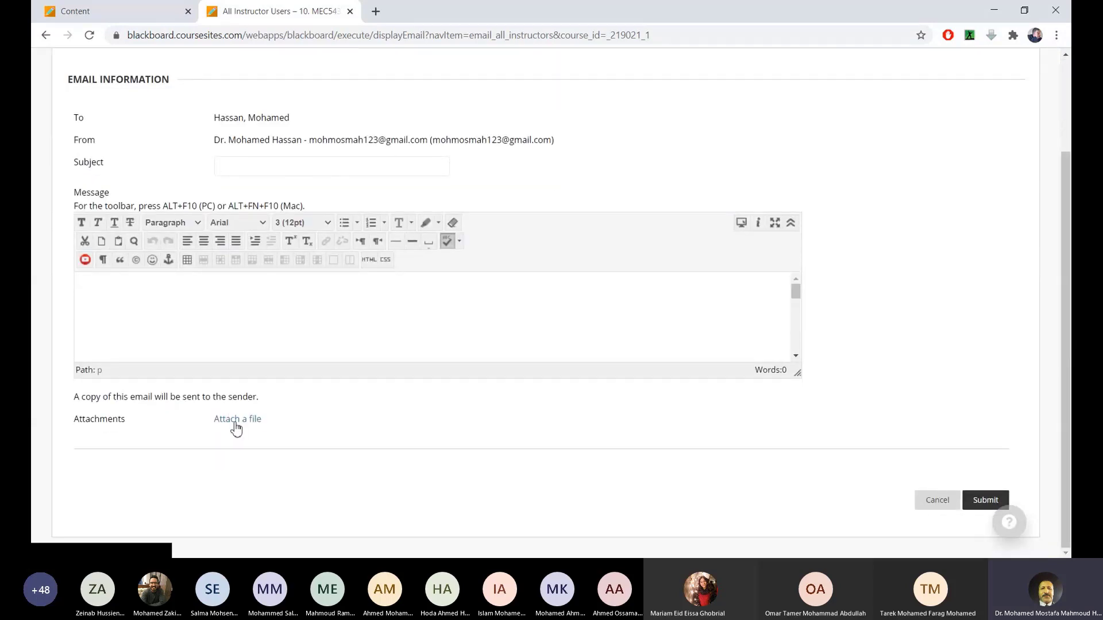
pyautogui.click(942, 500)
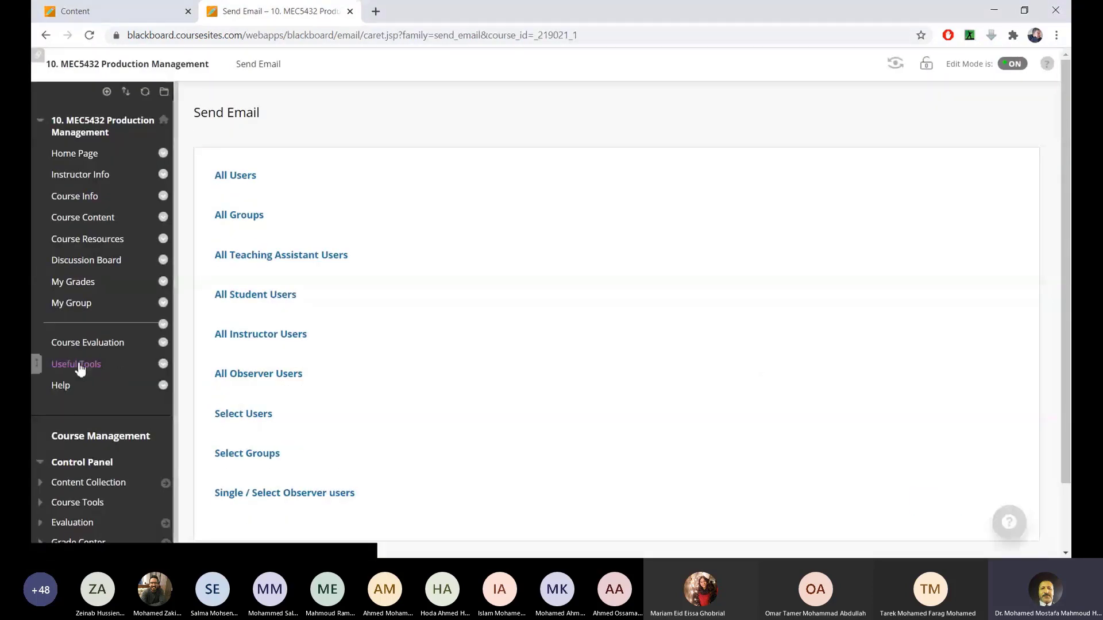
# Return to Useful Tools, open Course Messages and create a new message.
pyautogui.click(79, 368)
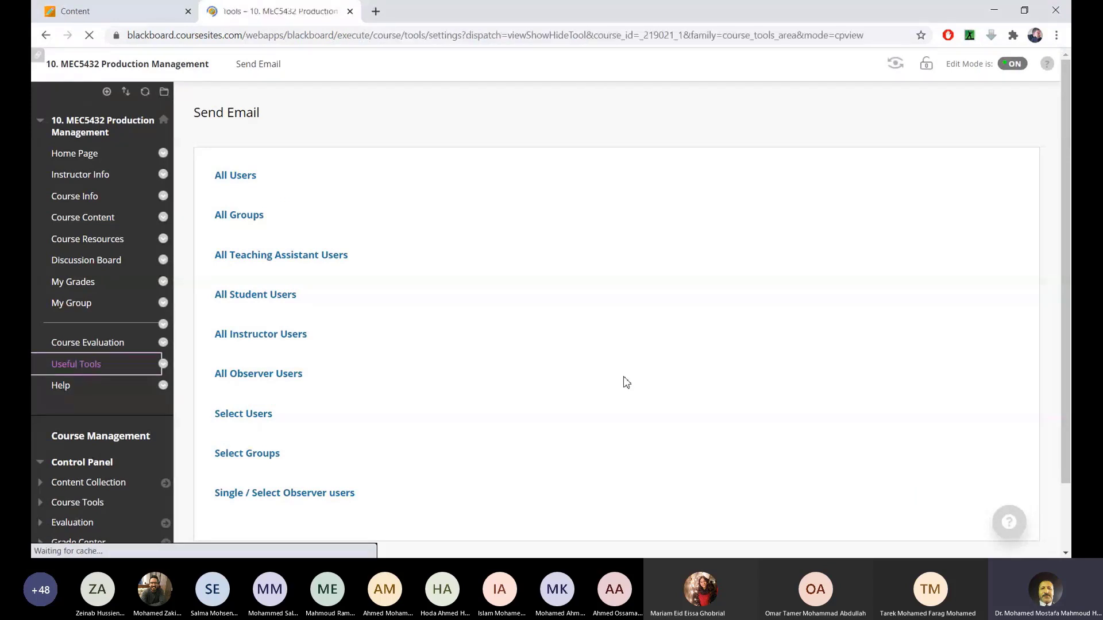
pyautogui.scroll(-2, 250, 459)
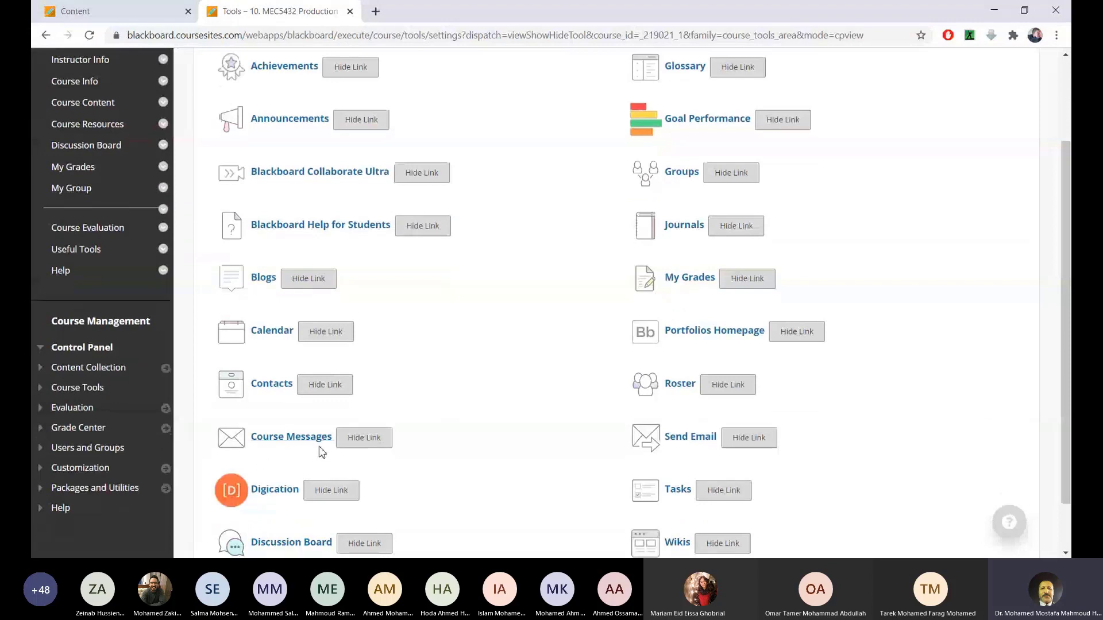
pyautogui.click(304, 438)
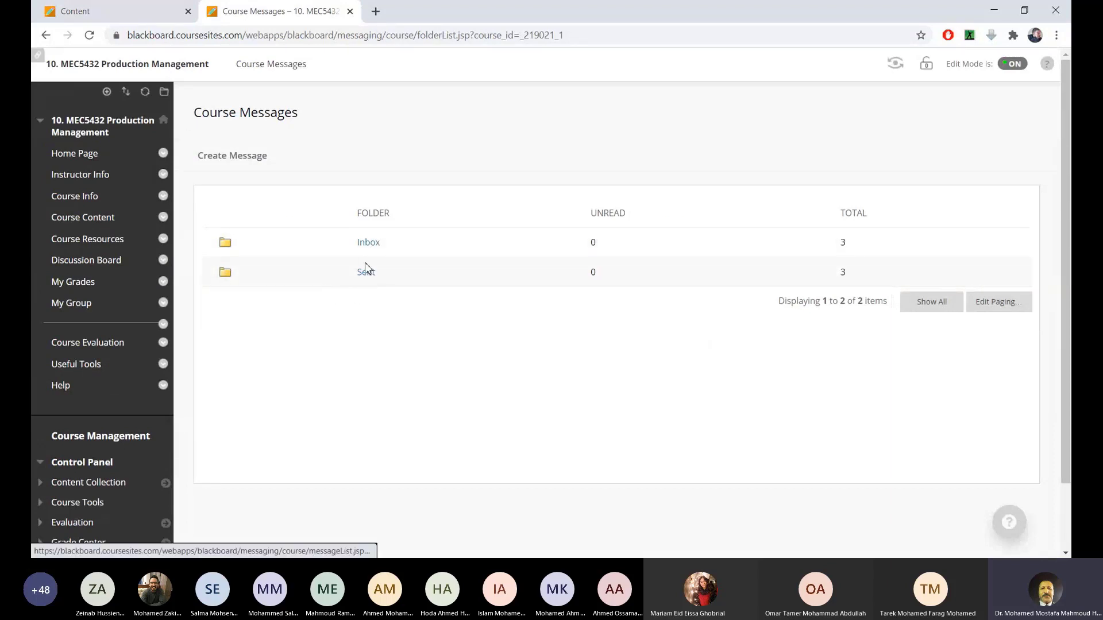
pyautogui.click(262, 164)
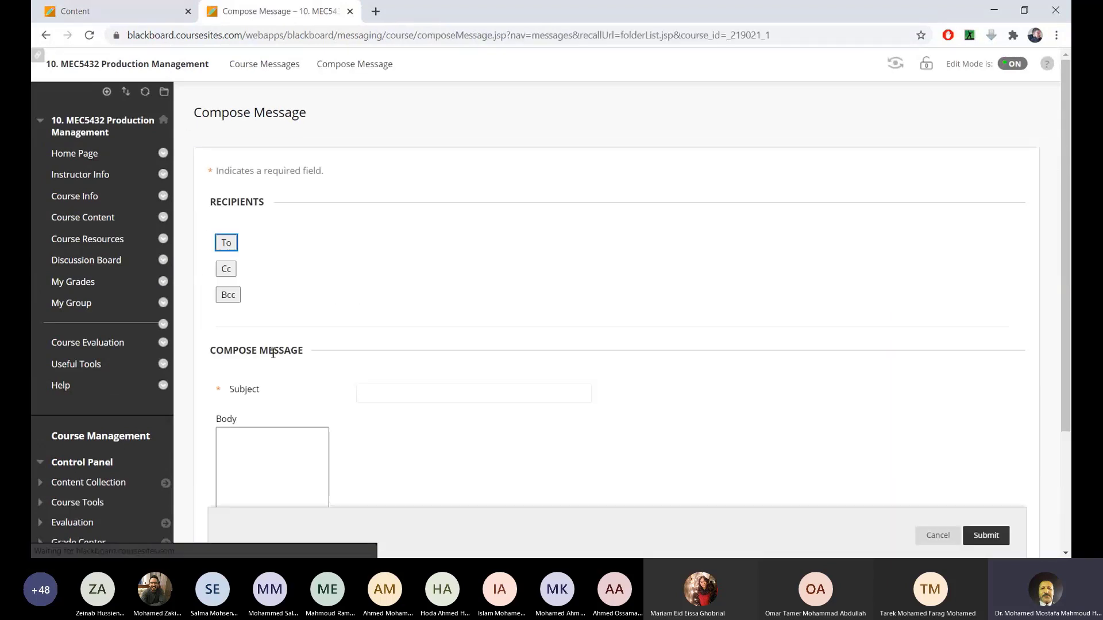
# Show the To recipient list and add the third through fifth listed course members as recipients of the message.
pyautogui.click(226, 243)
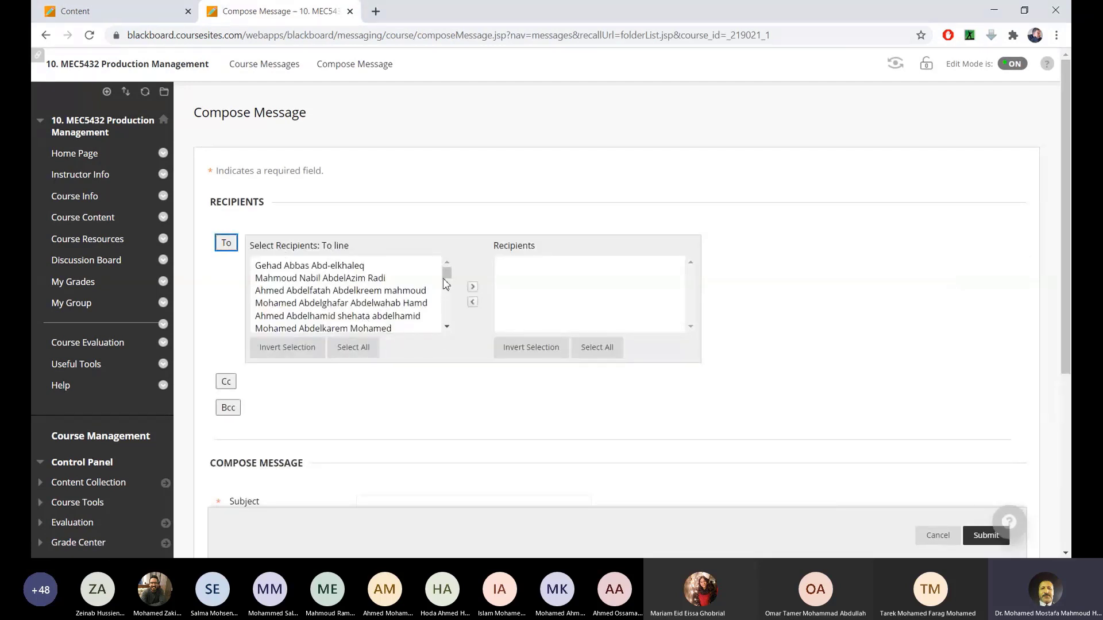
pyautogui.moveTo(446, 273); pyautogui.dragTo(443, 249)
pyautogui.click(361, 291)
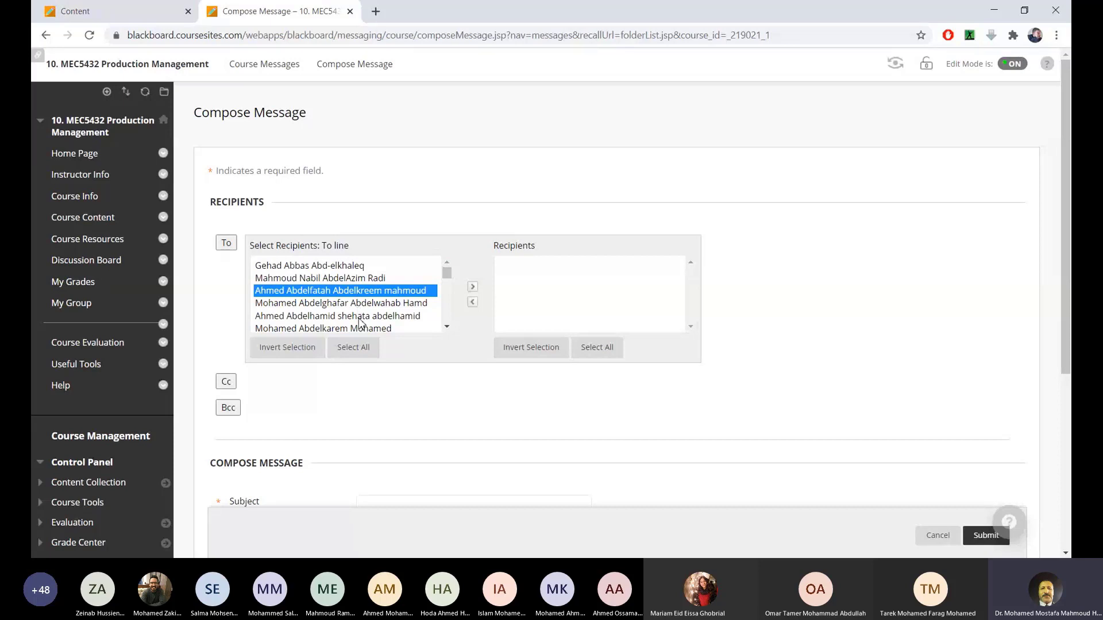
pyautogui.click(360, 317)
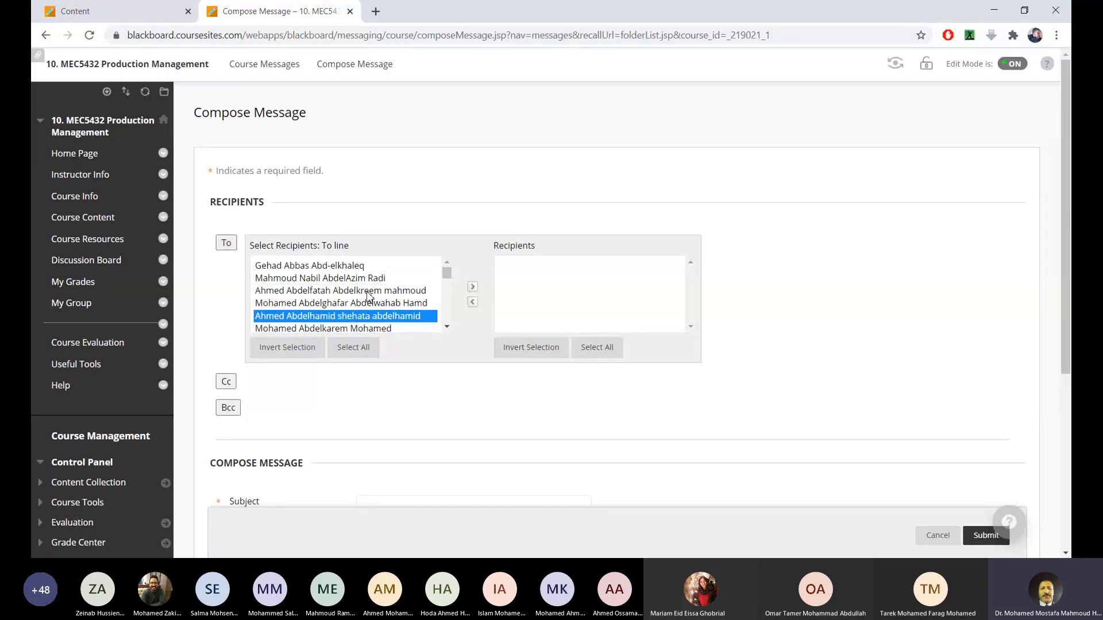
pyautogui.keyDown('shift'); pyautogui.click(367, 293); pyautogui.keyUp('shift')
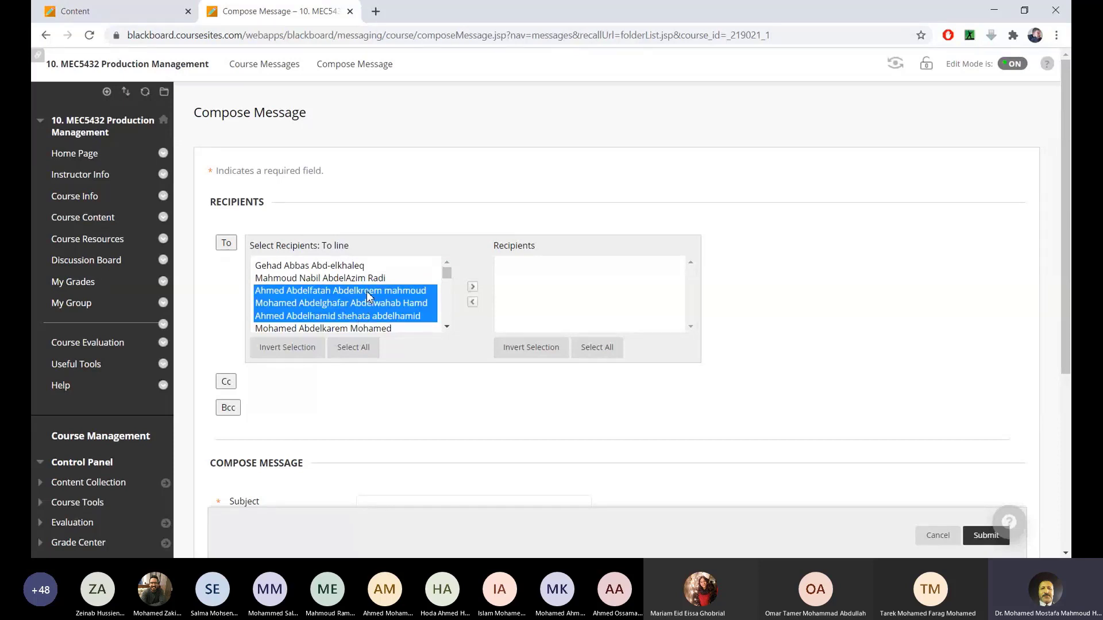
pyautogui.click(473, 287)
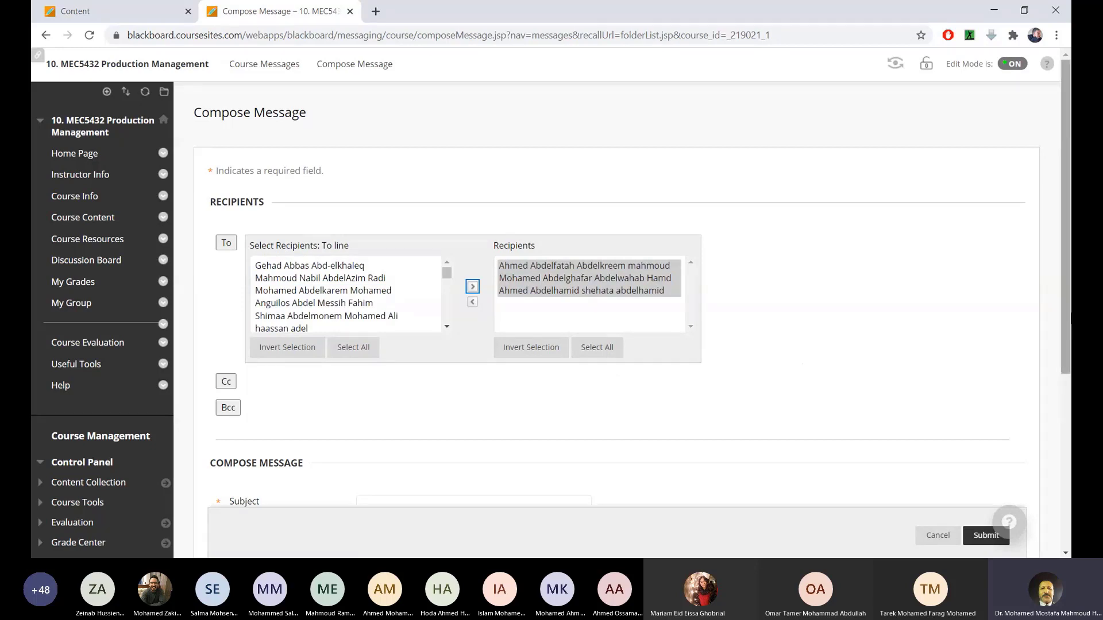
# Examine the new message's Subject and Body fields, and cancel the message without sending it.
pyautogui.scroll(-2, 1066, 289)
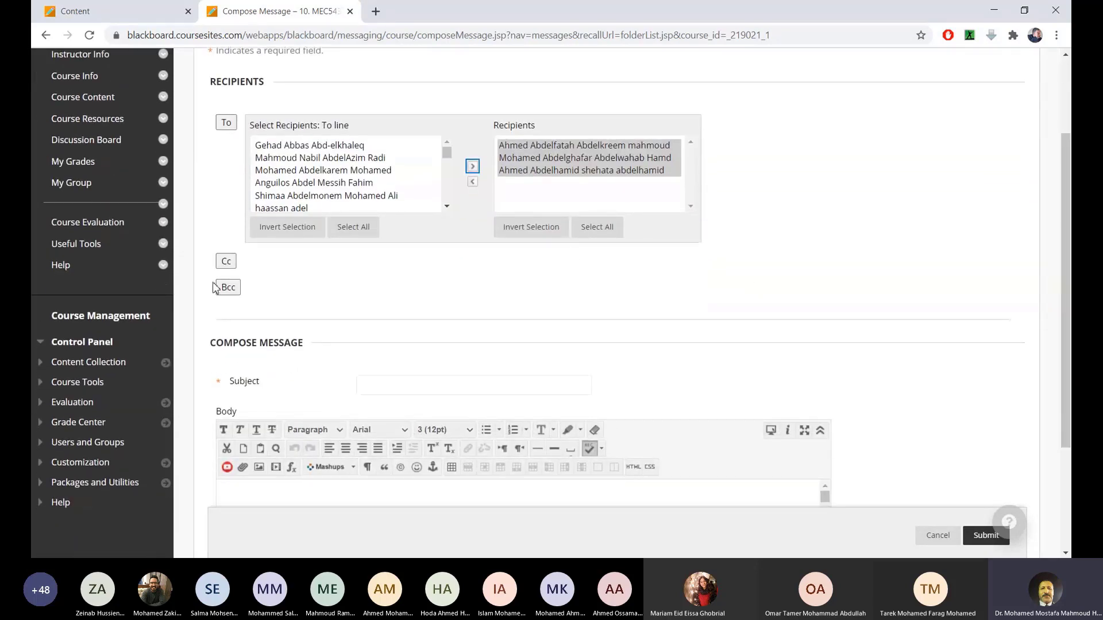
pyautogui.click(412, 381)
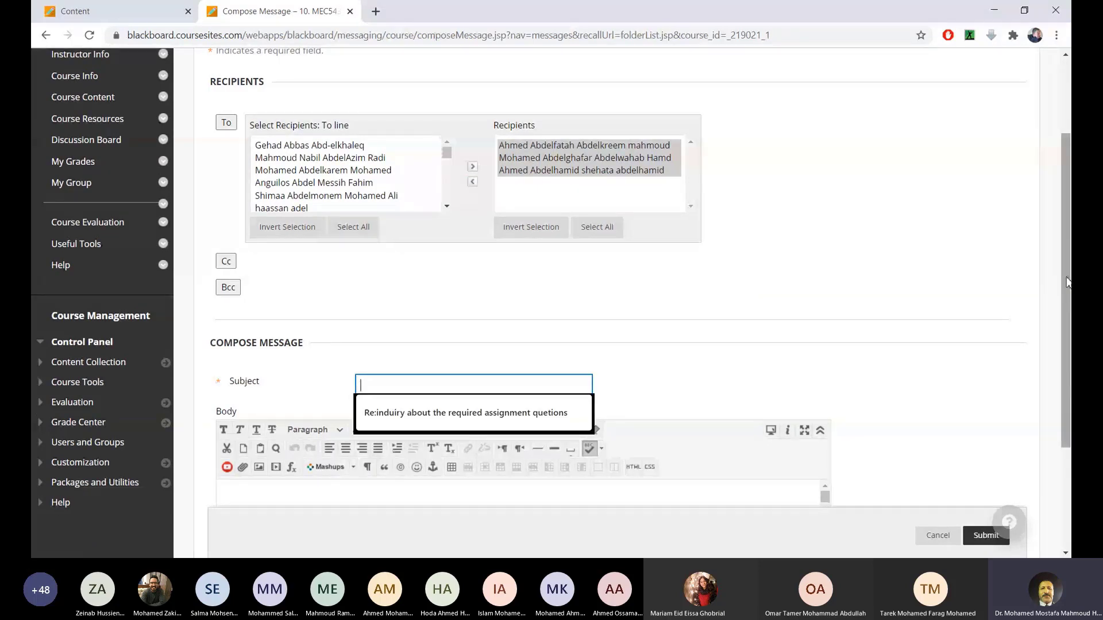
pyautogui.scroll(-3, 1066, 281)
pyautogui.click(941, 502)
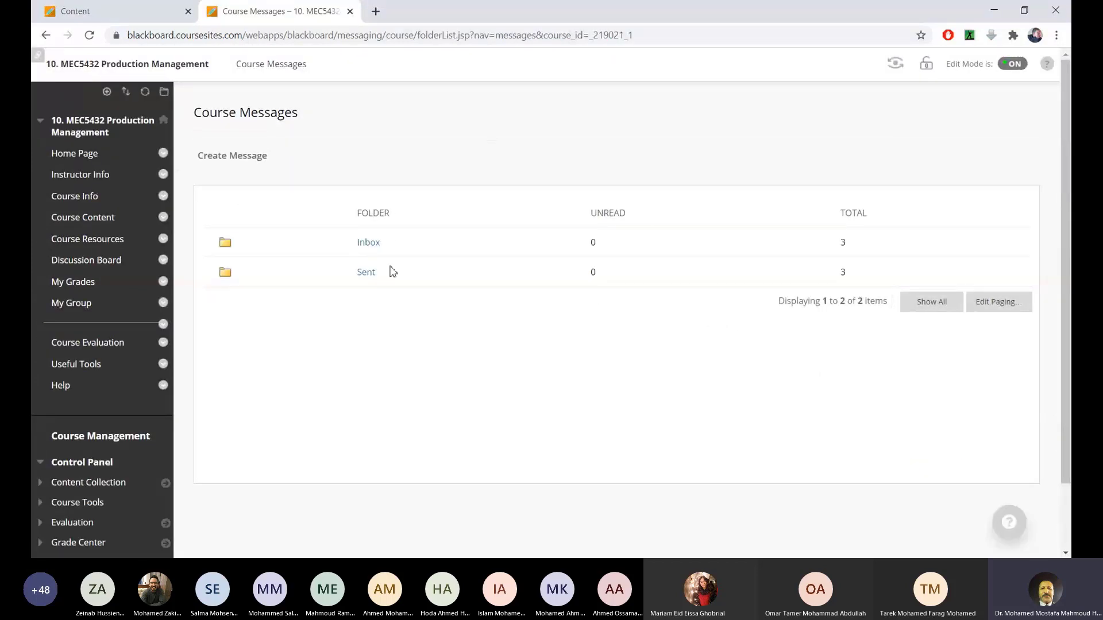
# Open the Inbox folder to view its received messages, and return to the Course Messages folder list.
pyautogui.click(375, 246)
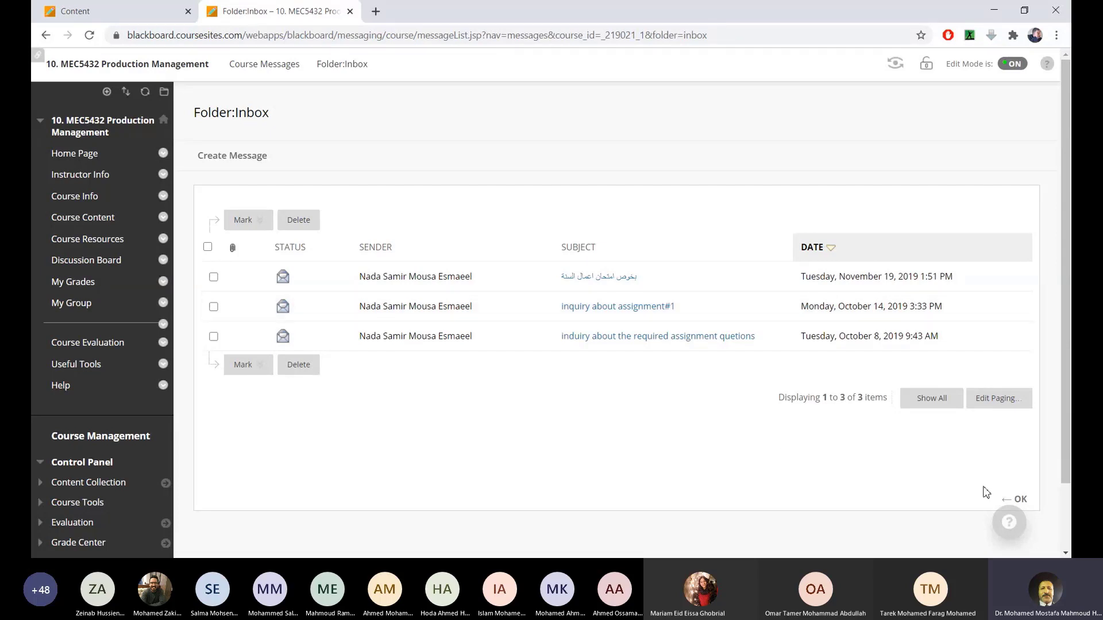
pyautogui.click(1018, 500)
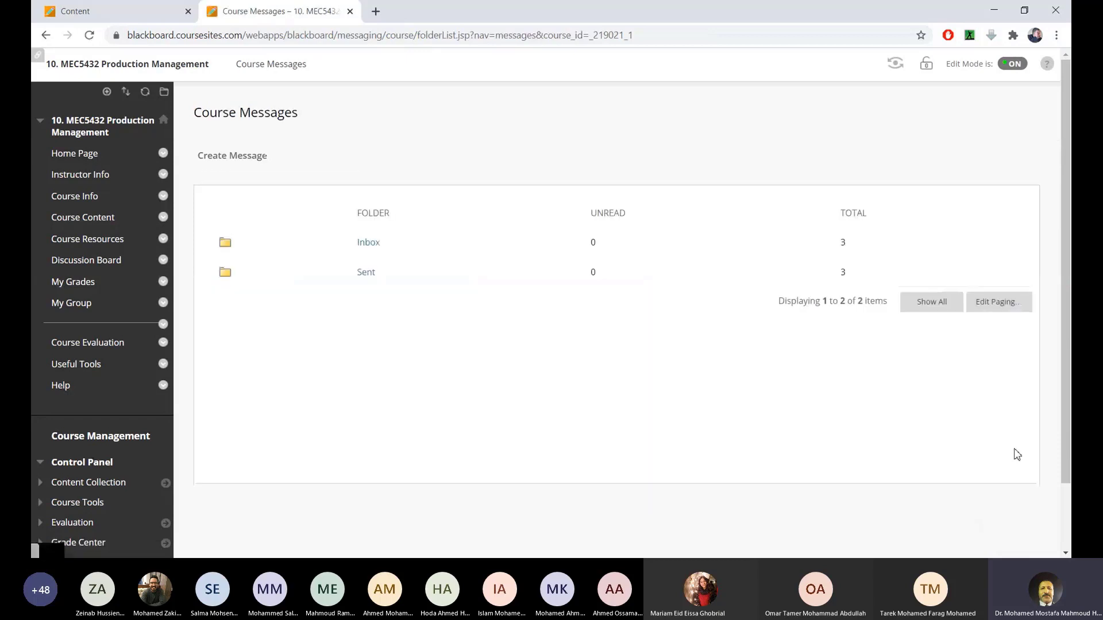